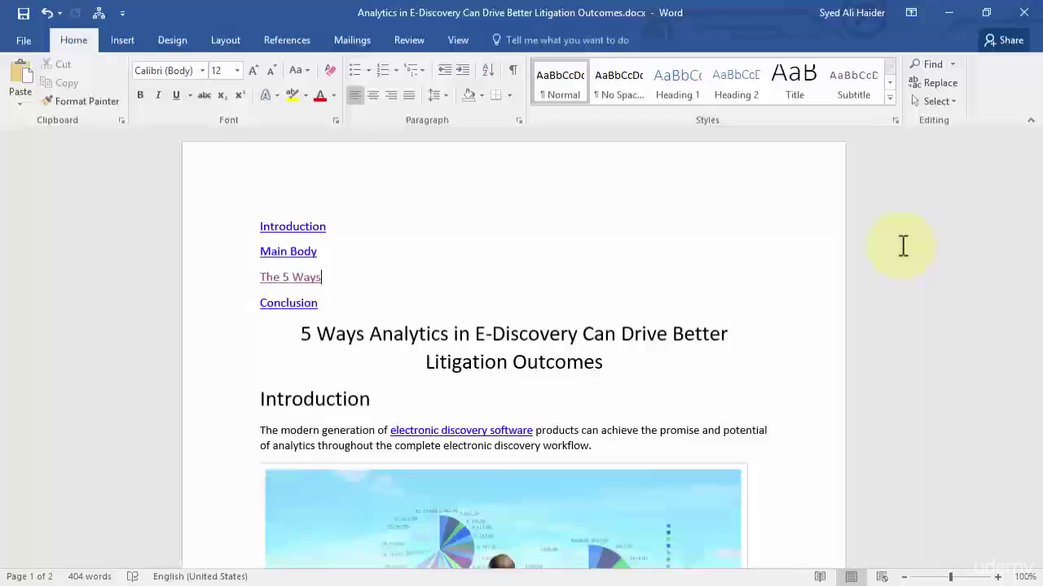
Start an index entry for the word "electronic" in the Introduction paragraph, with the subentry "E-discovery".
{"action": "left_click", "coordinate": [287, 40]}
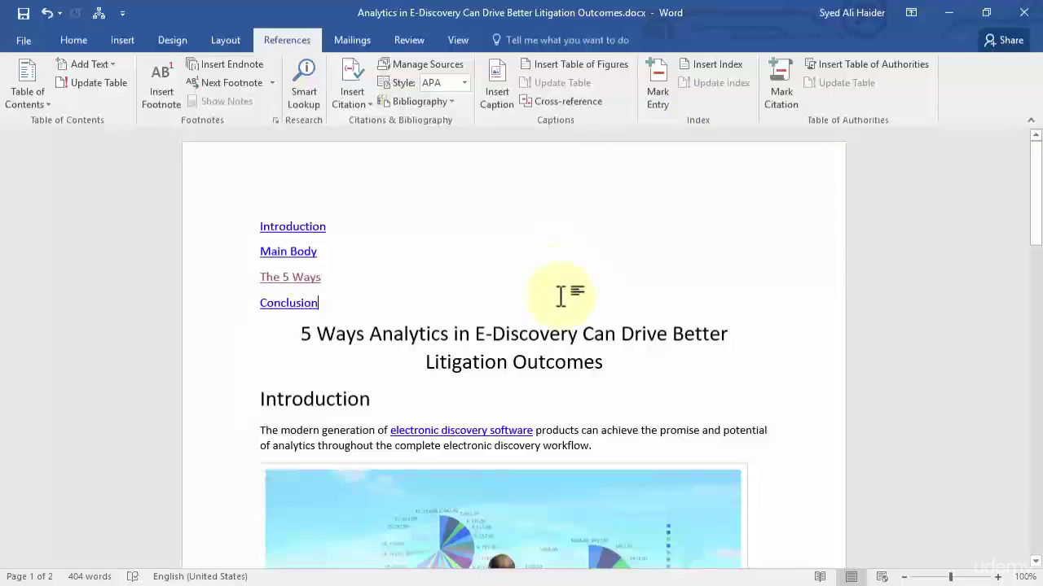
{"action": "scroll", "coordinate": [597, 277], "scroll_direction": "down", "scroll_amount": 3}
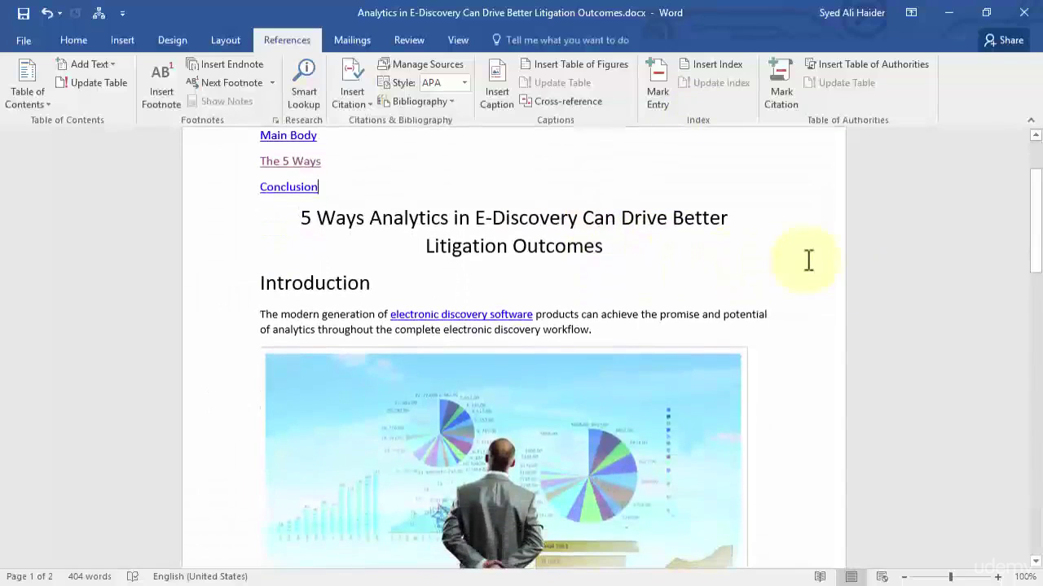
{"action": "scroll", "coordinate": [834, 281], "scroll_direction": "up", "scroll_amount": 1}
{"action": "scroll", "coordinate": [834, 281], "scroll_direction": "down", "scroll_amount": 1}
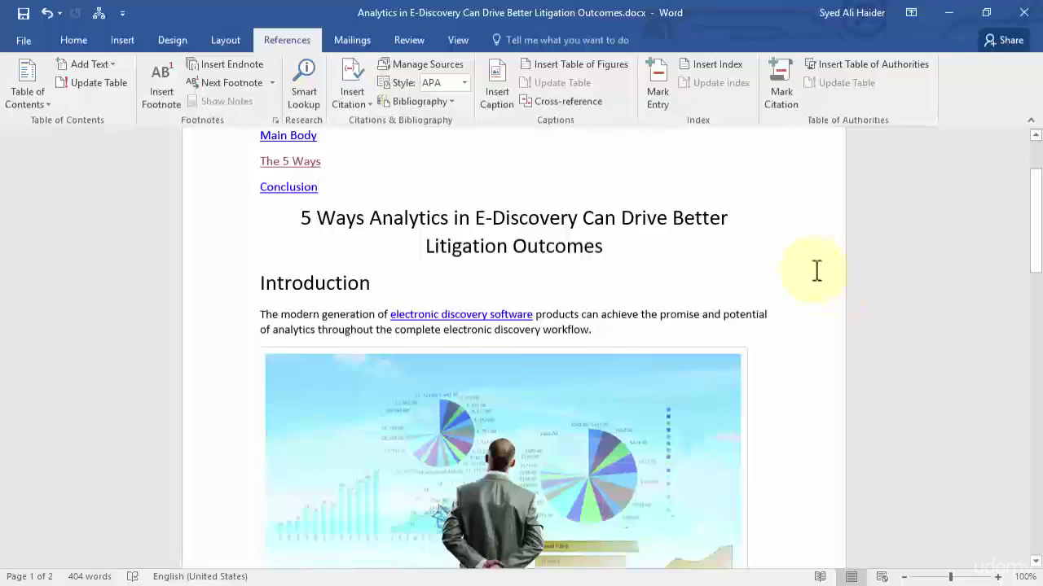
{"action": "scroll", "coordinate": [812, 279], "scroll_direction": "down", "scroll_amount": 1}
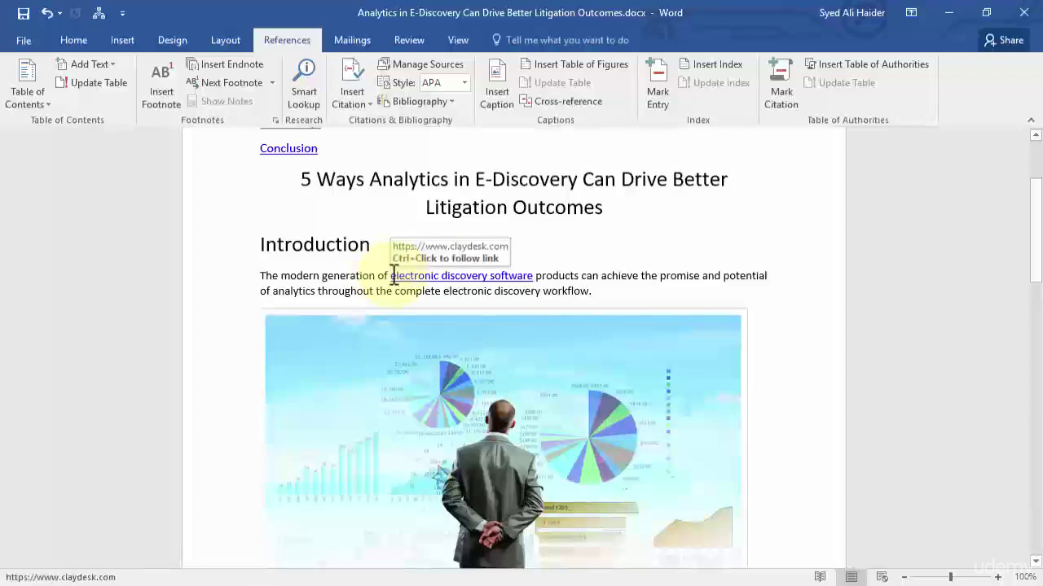
{"action": "left_click_drag", "start_coordinate": [395, 275], "coordinate": [426, 275]}
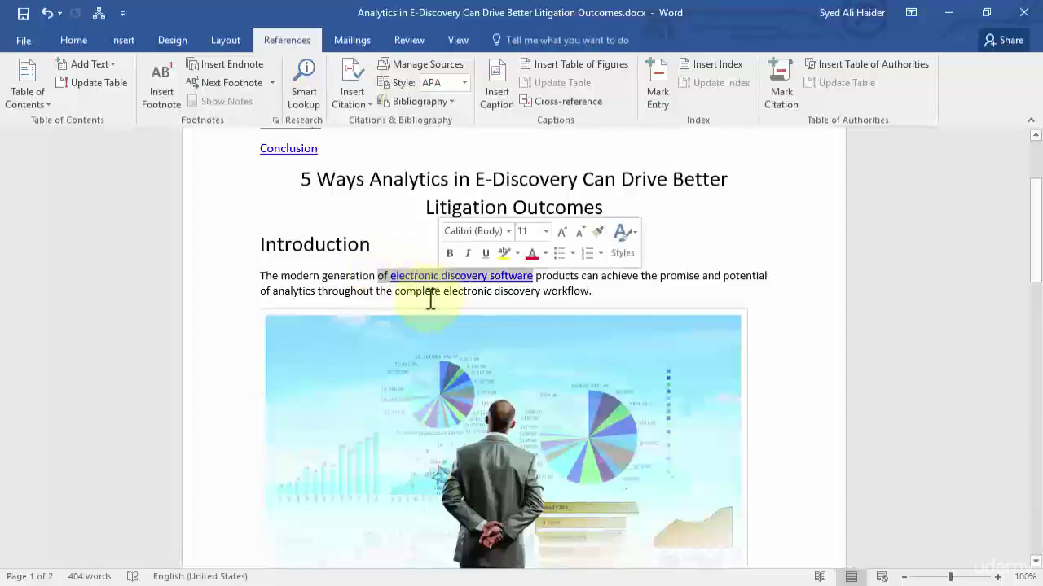
{"action": "left_click", "coordinate": [402, 277]}
{"action": "double_click", "coordinate": [402, 277]}
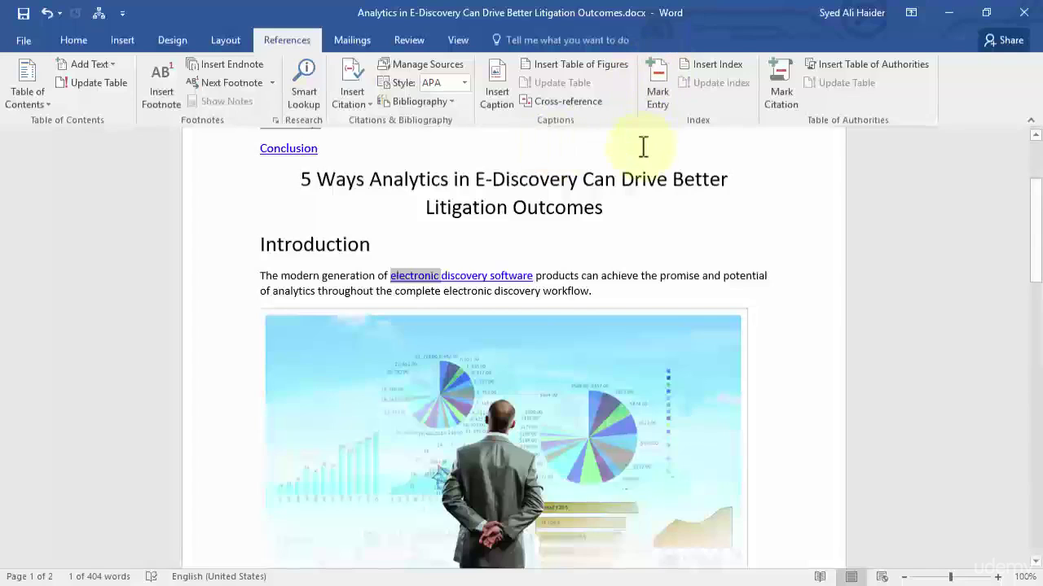
{"action": "left_click", "coordinate": [658, 83]}
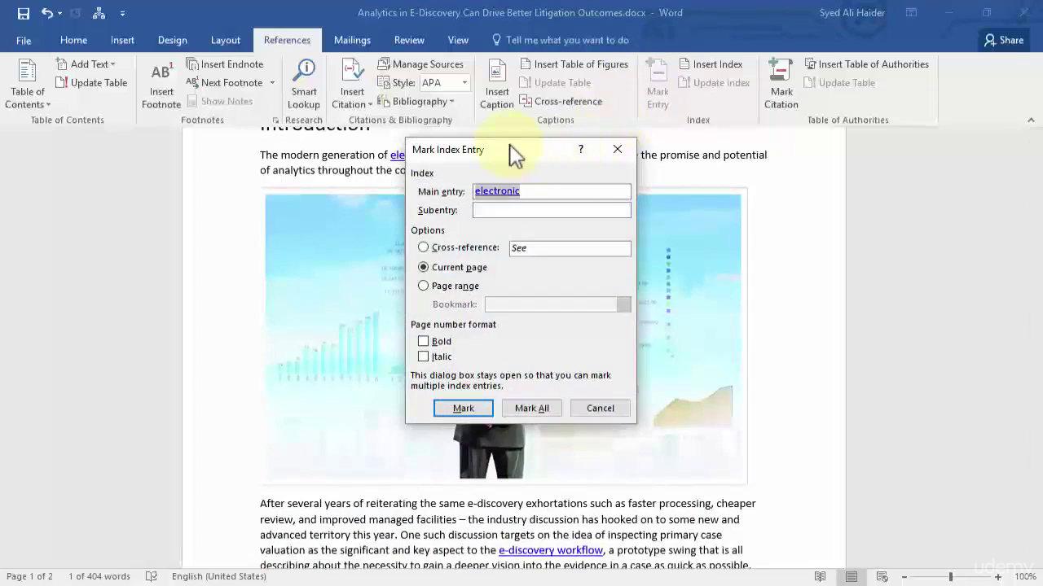
{"action": "left_click_drag", "start_coordinate": [512, 154], "coordinate": [505, 201]}
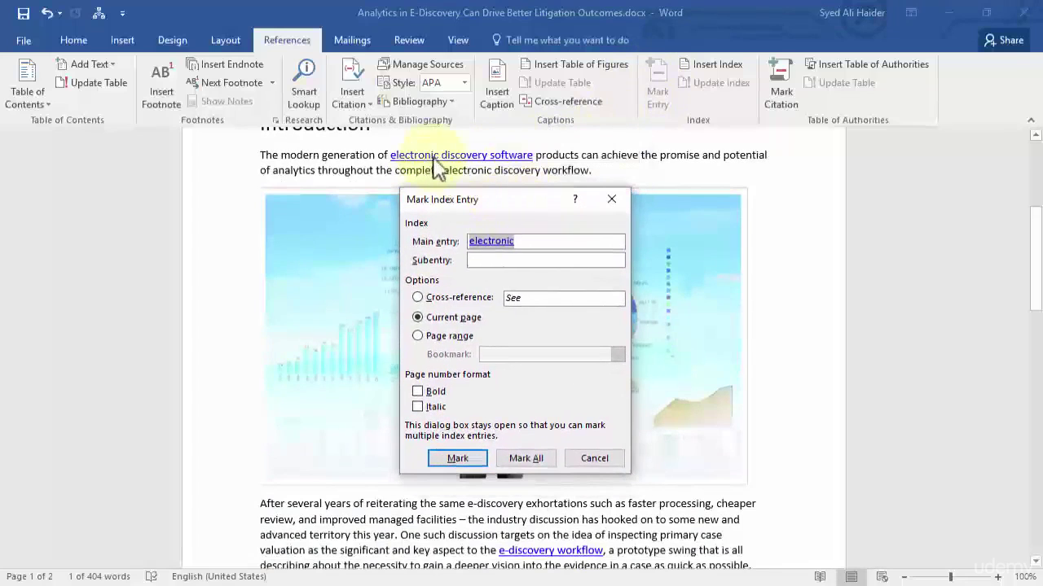
{"action": "left_click", "coordinate": [543, 261]}
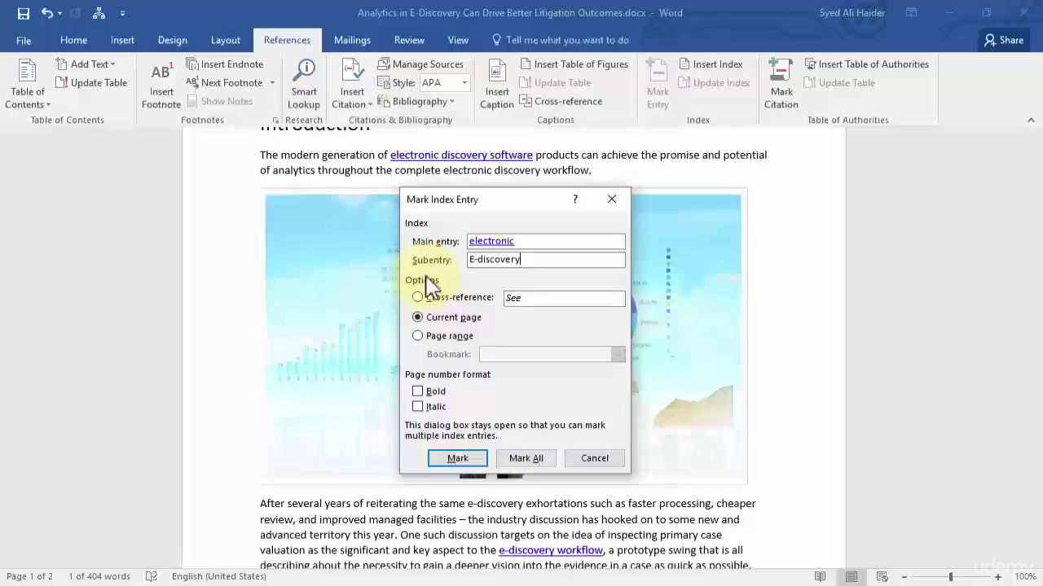
Try the cross-reference and page range options, look through the available bookmarks, and return the entry to the current page option.
{"action": "left_click", "coordinate": [460, 300]}
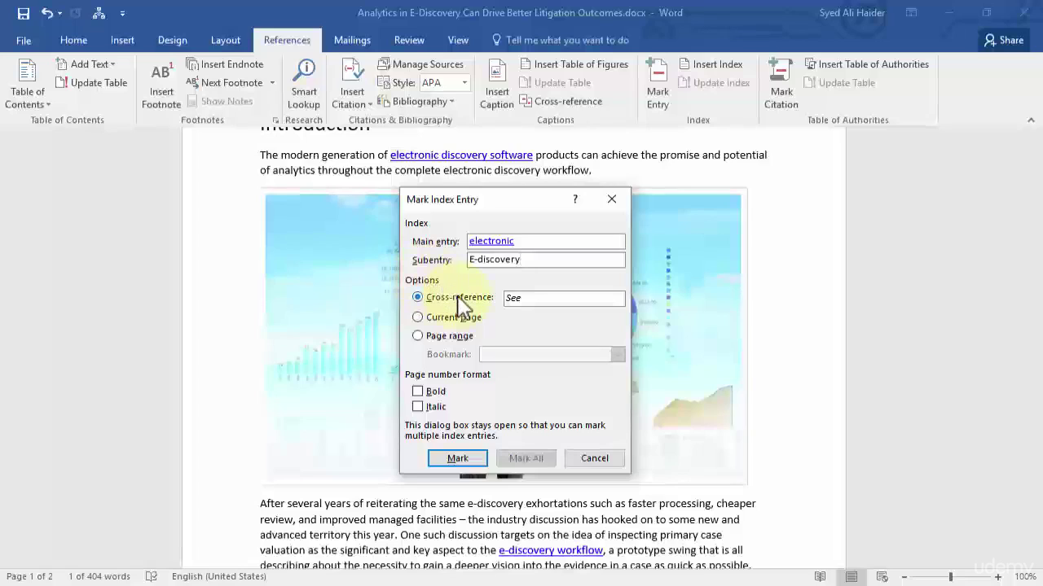
{"action": "left_click", "coordinate": [456, 319]}
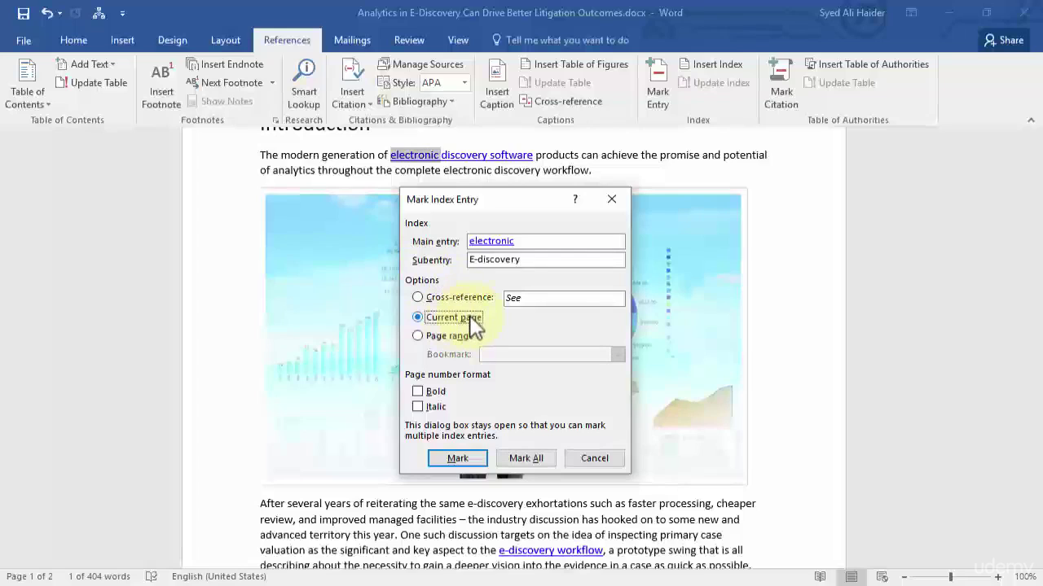
{"action": "left_click", "coordinate": [462, 336]}
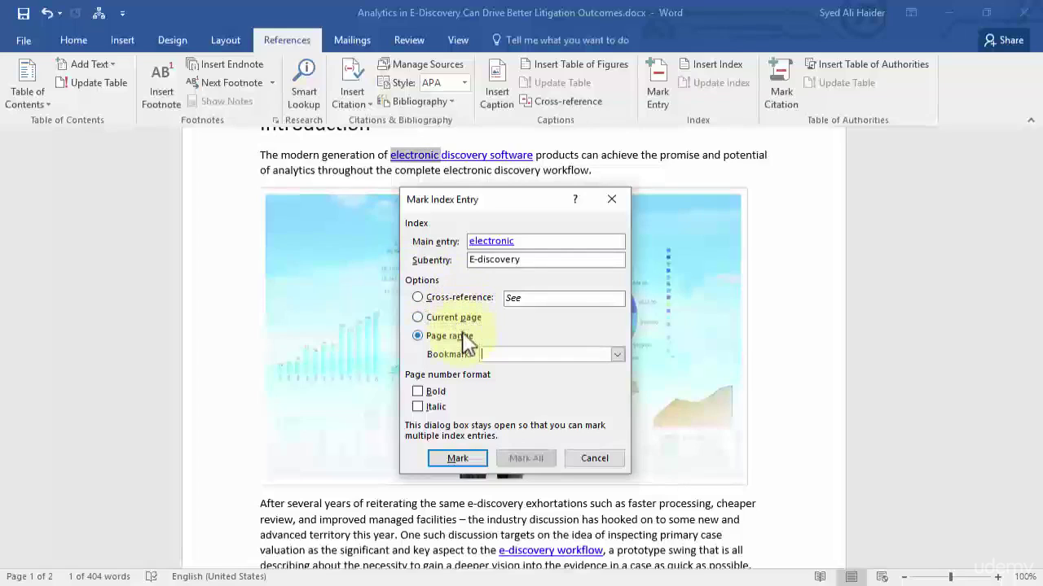
{"action": "left_click", "coordinate": [617, 355]}
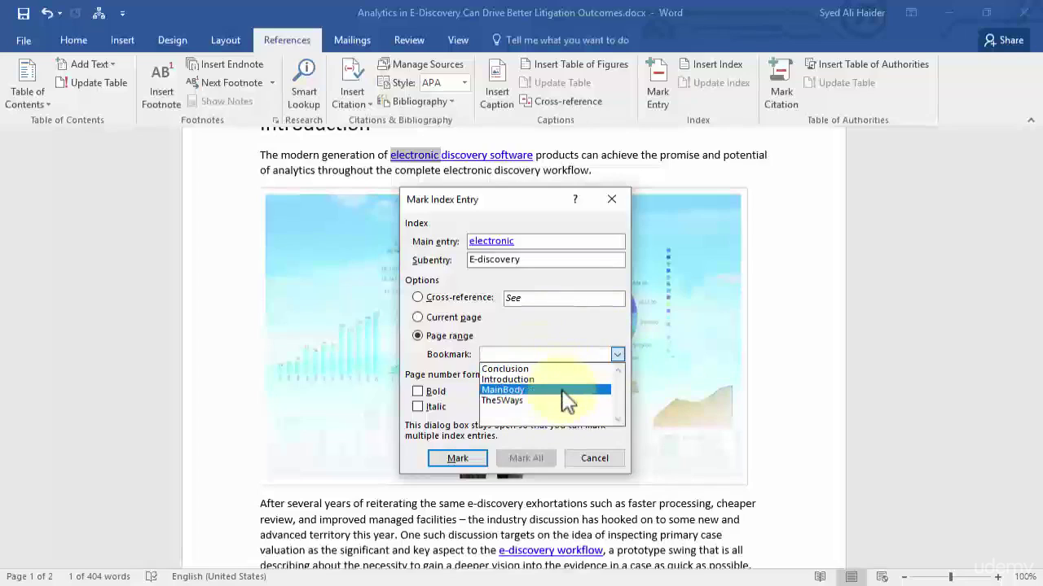
{"action": "left_click", "coordinate": [618, 356]}
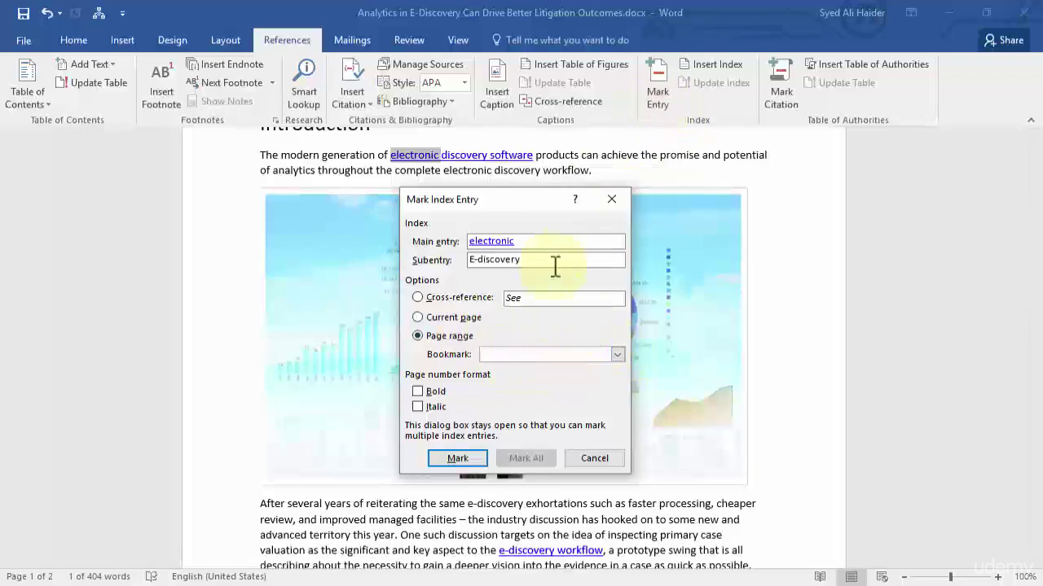
{"action": "left_click", "coordinate": [470, 320]}
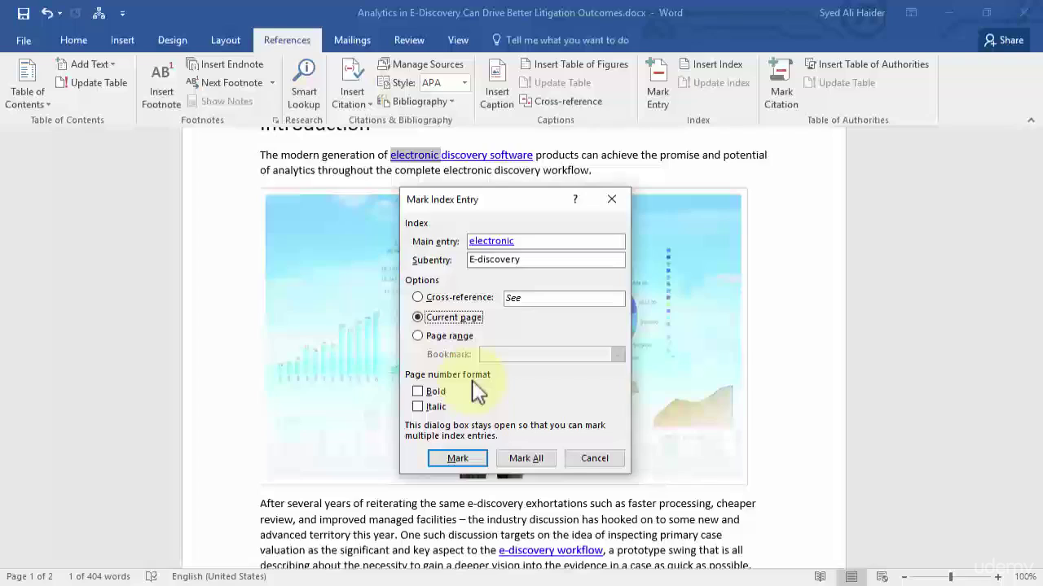
Try the bold and italic page number formats for the index entry and leave both off.
{"action": "left_click", "coordinate": [434, 393]}
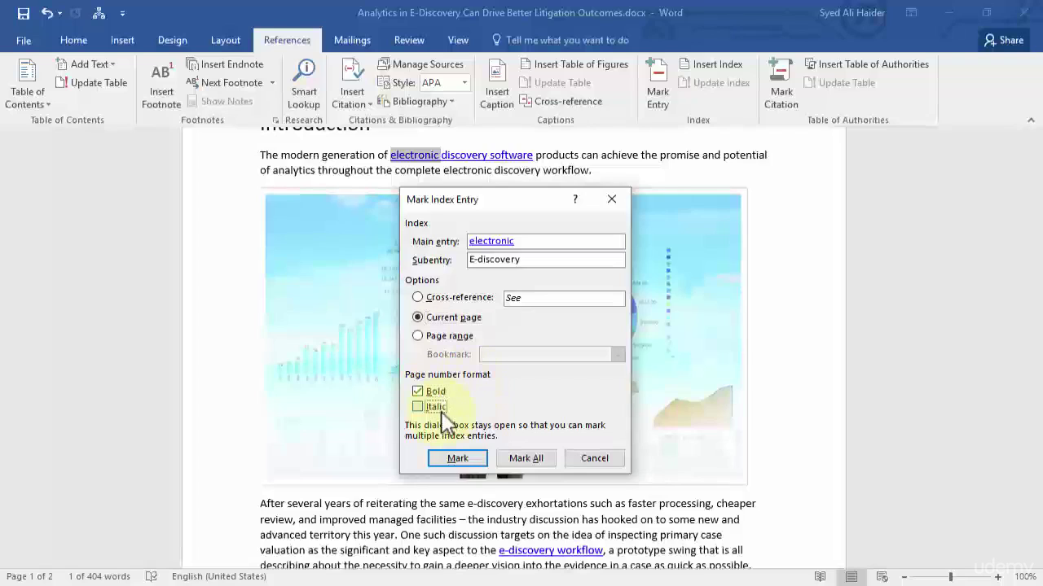
{"action": "left_click", "coordinate": [435, 407]}
{"action": "left_click", "coordinate": [434, 392]}
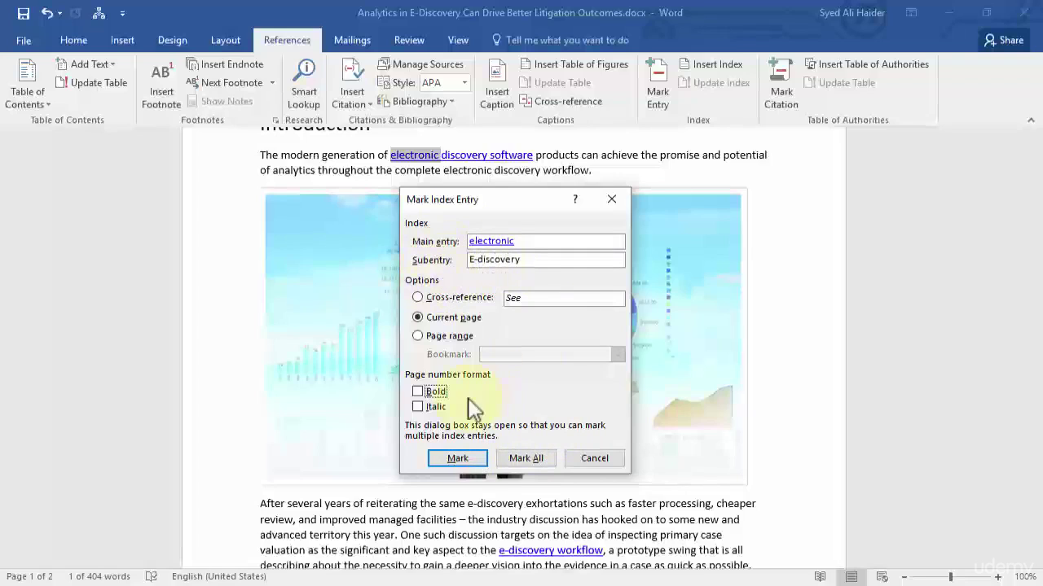
Mark all occurrences of "electronic" as index entries and close the Mark Index Entry dialog.
{"action": "left_click", "coordinate": [526, 459]}
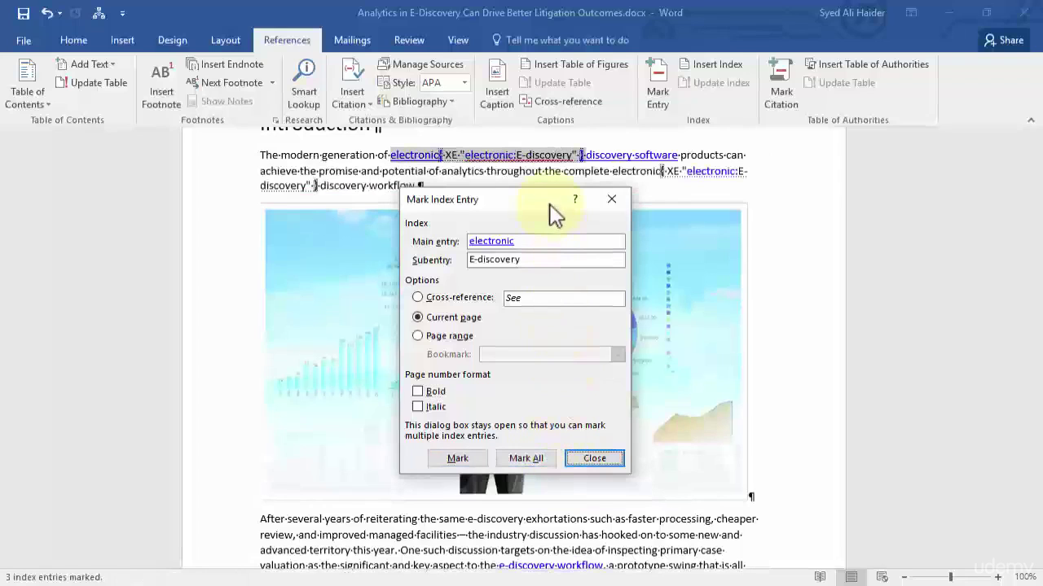
{"action": "left_click_drag", "start_coordinate": [551, 210], "coordinate": [526, 297]}
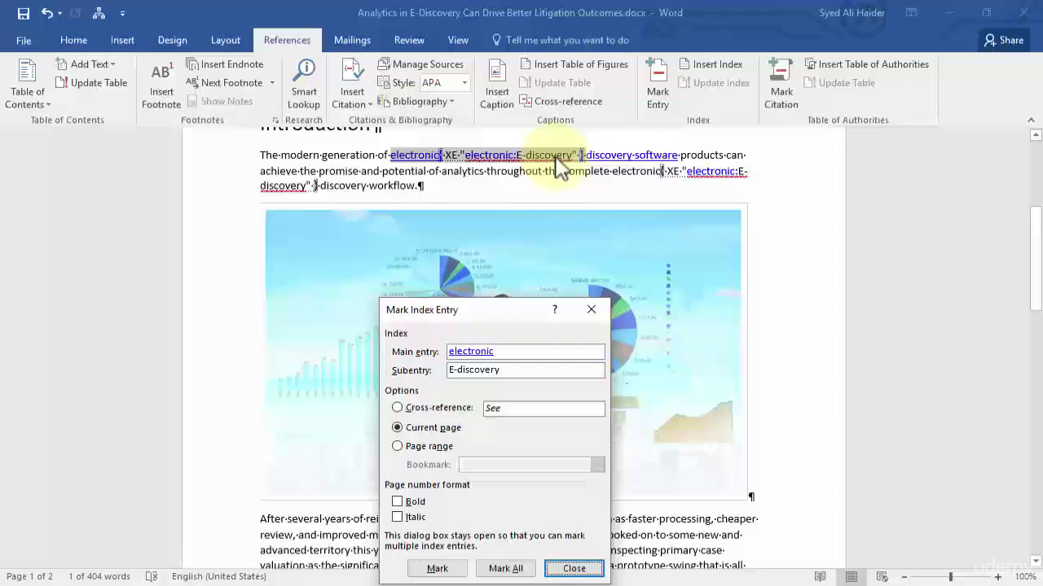
{"action": "left_click_drag", "start_coordinate": [505, 322], "coordinate": [514, 255]}
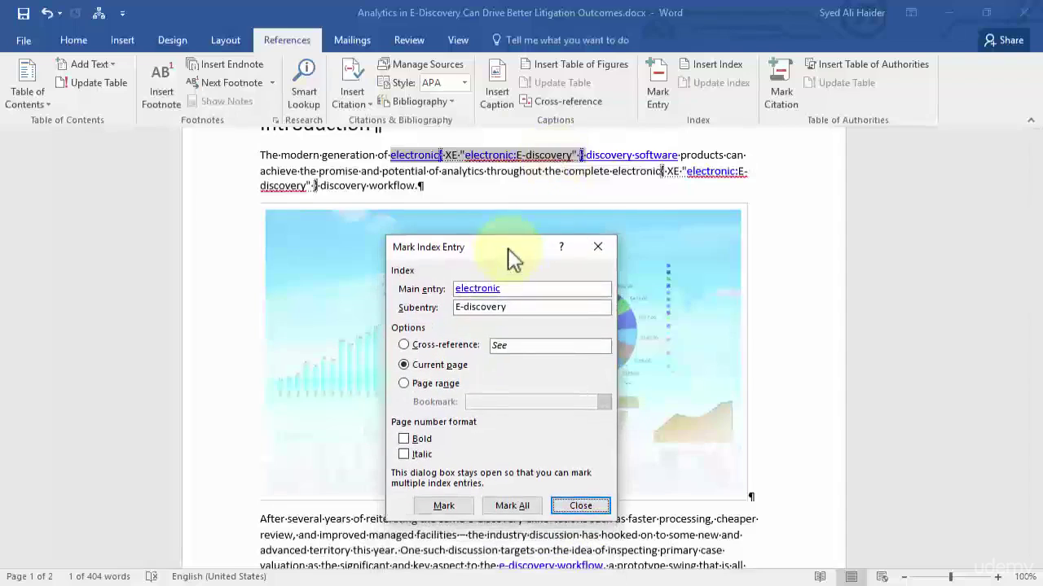
{"action": "left_click", "coordinate": [583, 505]}
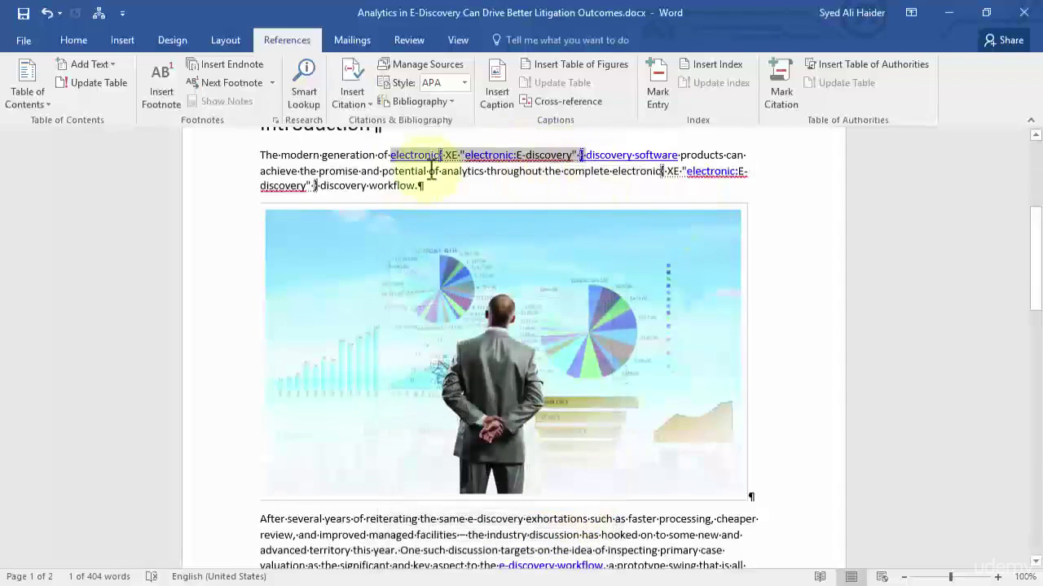
Examine where "electronic" is marked as an index entry throughout the document.
{"action": "scroll", "coordinate": [642, 167], "scroll_direction": "down", "scroll_amount": 6}
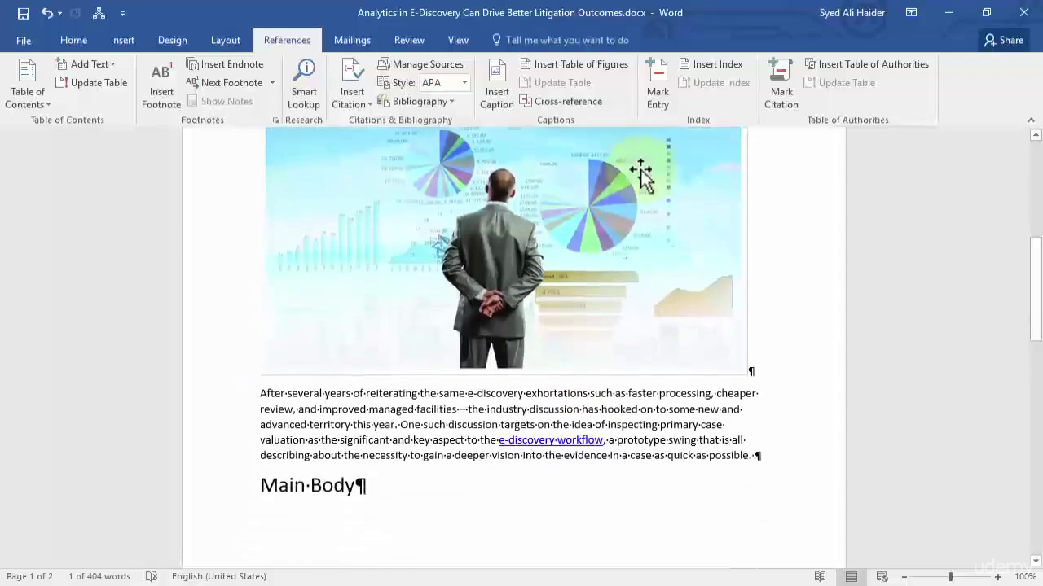
{"action": "scroll", "coordinate": [643, 172], "scroll_direction": "down", "scroll_amount": 10}
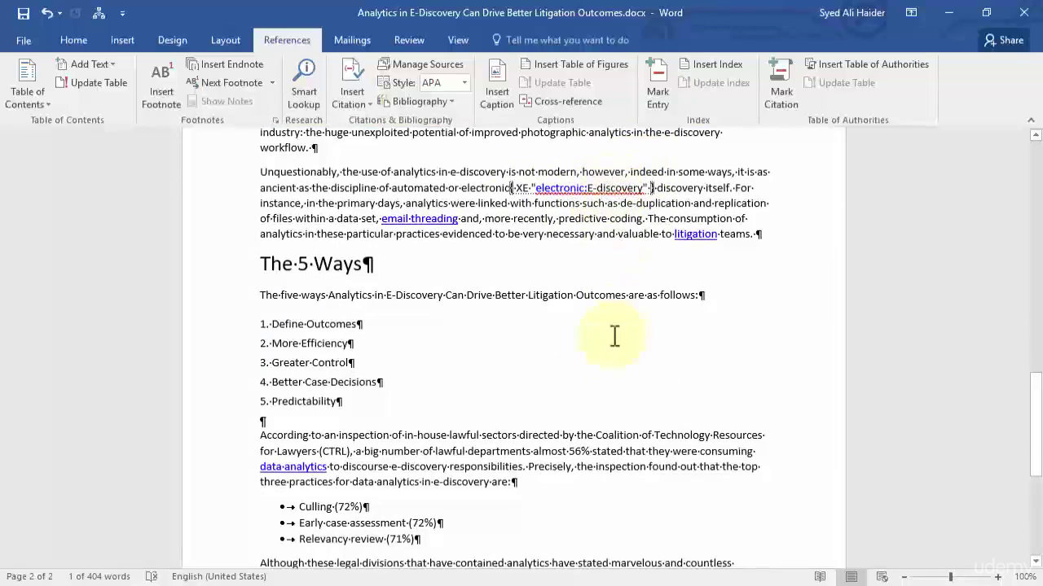
{"action": "scroll", "coordinate": [613, 350], "scroll_direction": "down", "scroll_amount": 7}
{"action": "scroll", "coordinate": [613, 351], "scroll_direction": "up", "scroll_amount": 2}
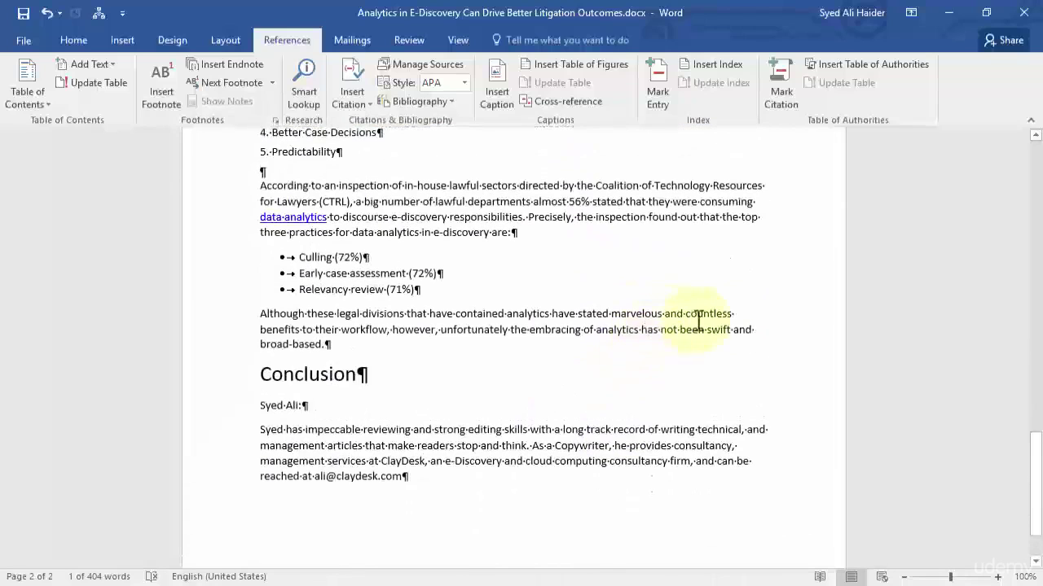
{"action": "scroll", "coordinate": [526, 493], "scroll_direction": "up", "scroll_amount": 12}
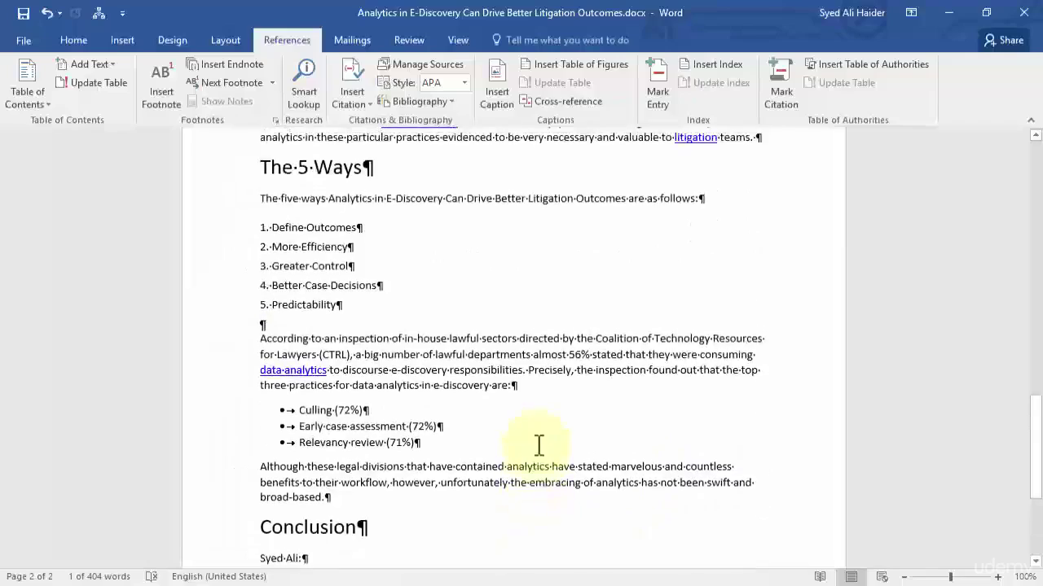
{"action": "scroll", "coordinate": [562, 303], "scroll_direction": "up", "scroll_amount": 16}
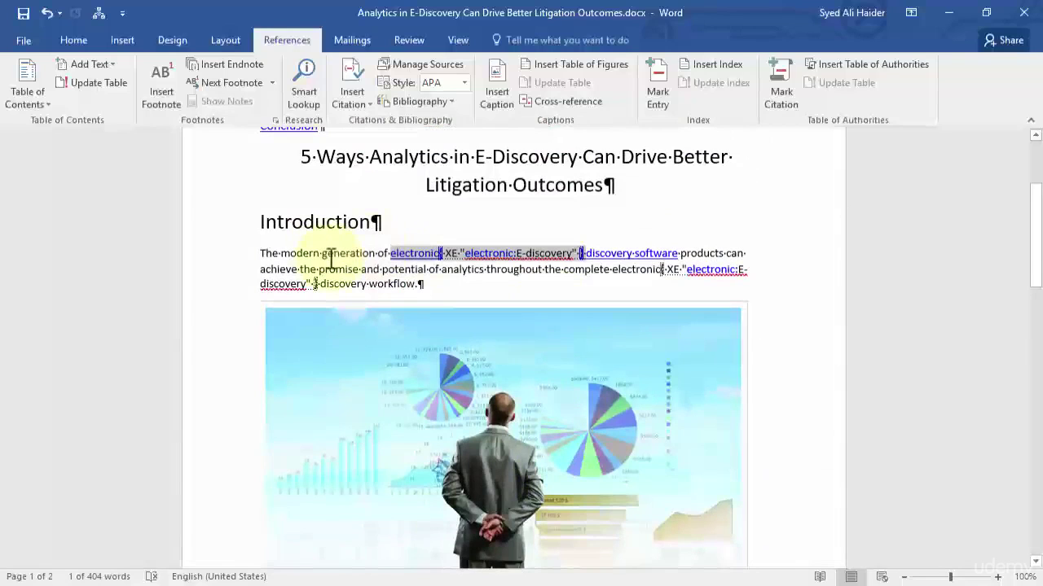
Mark all occurrences of "email threading" as index entries with the subentry "Mailing", starting from the linked text on page 2.
{"action": "scroll", "coordinate": [363, 250], "scroll_direction": "down", "scroll_amount": 8}
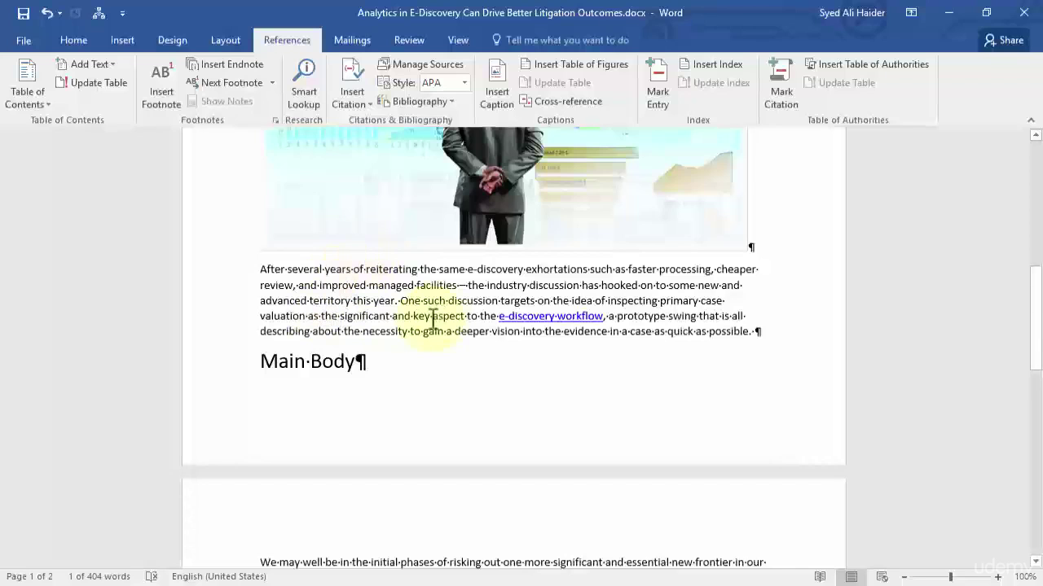
{"action": "scroll", "coordinate": [375, 281], "scroll_direction": "down", "scroll_amount": 6}
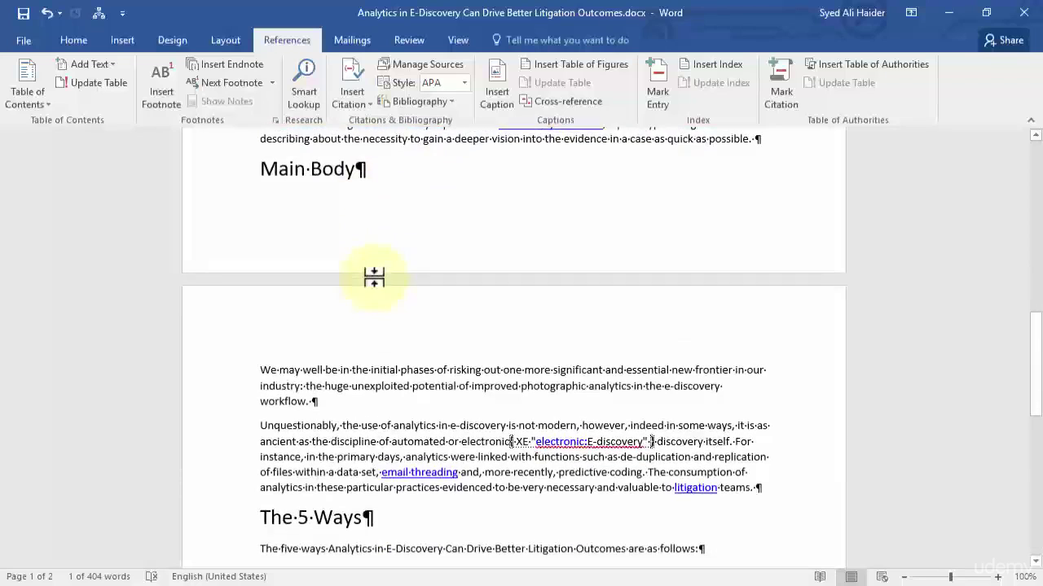
{"action": "left_click_drag", "start_coordinate": [383, 356], "coordinate": [424, 364]}
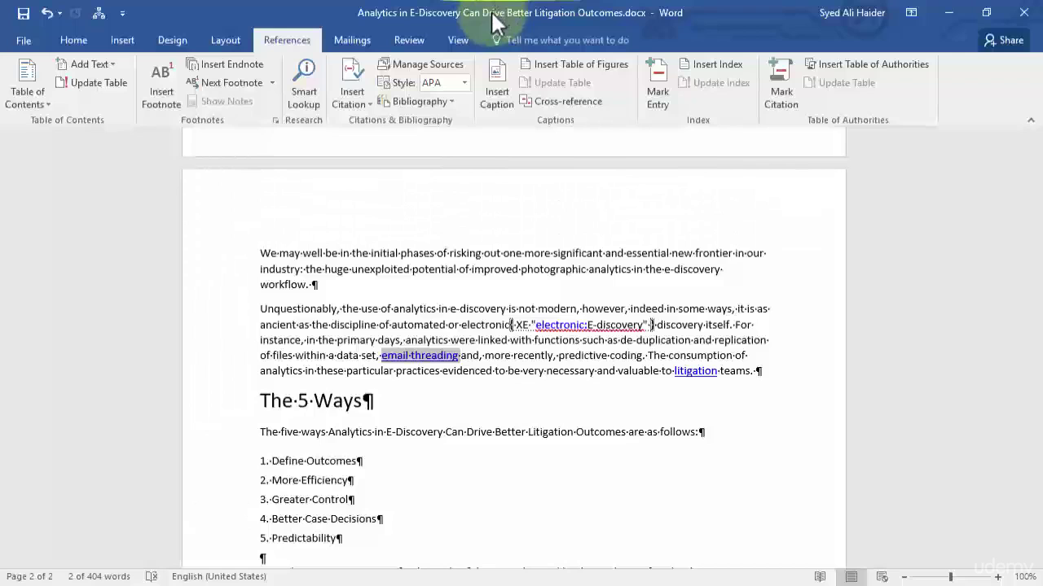
{"action": "left_click", "coordinate": [658, 85]}
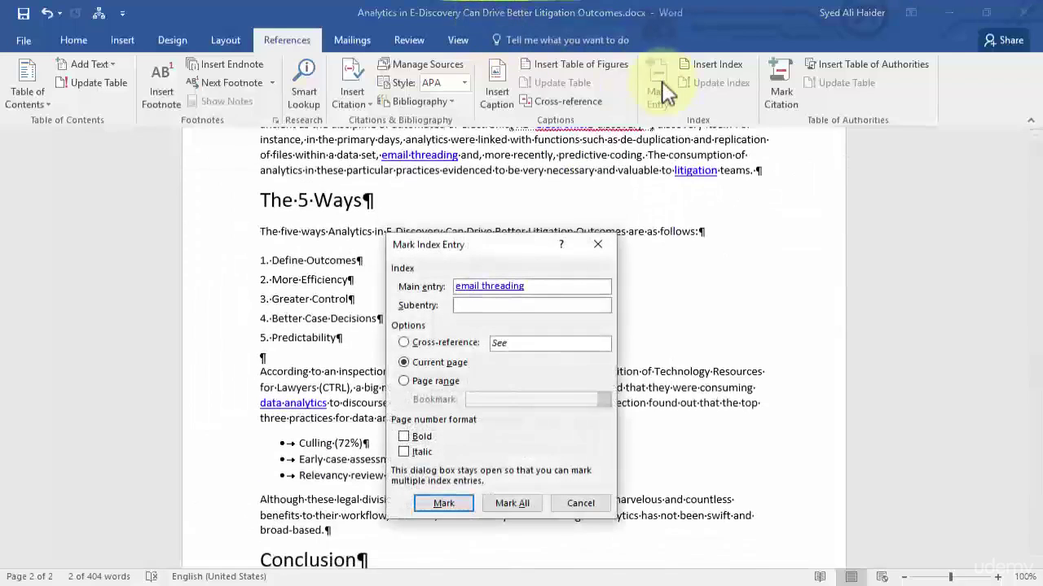
{"action": "left_click", "coordinate": [563, 303]}
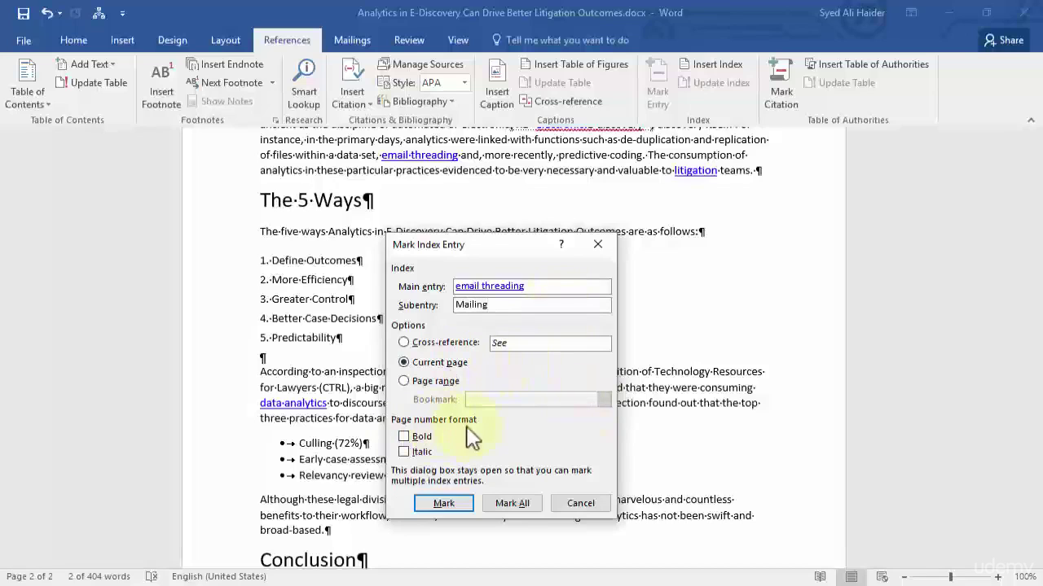
{"action": "left_click", "coordinate": [512, 504]}
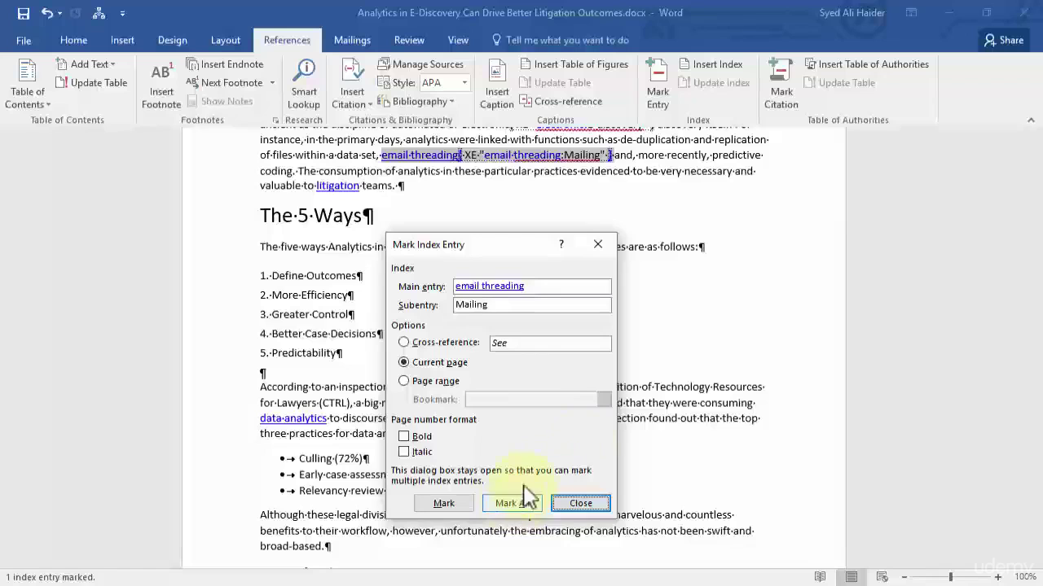
{"action": "left_click", "coordinate": [580, 504]}
Review the marked index entries from the "email threading" paragraph back up to the Introduction.
{"action": "scroll", "coordinate": [603, 350], "scroll_direction": "down", "scroll_amount": 1}
{"action": "scroll", "coordinate": [504, 306], "scroll_direction": "up", "scroll_amount": 3}
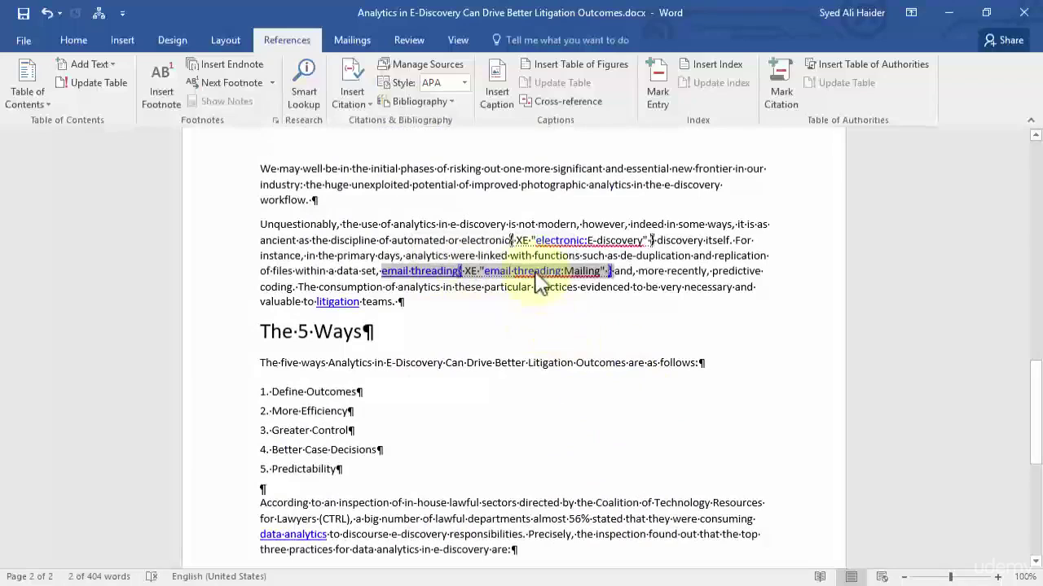
{"action": "scroll", "coordinate": [584, 309], "scroll_direction": "up", "scroll_amount": 4}
{"action": "scroll", "coordinate": [584, 308], "scroll_direction": "up", "scroll_amount": 8}
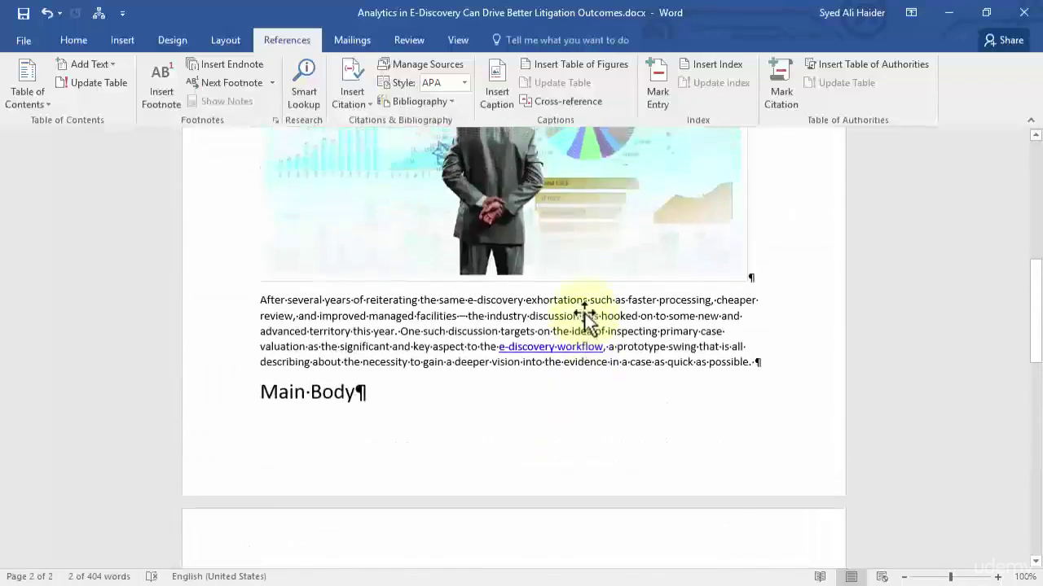
{"action": "scroll", "coordinate": [530, 454], "scroll_direction": "up", "scroll_amount": 5}
{"action": "scroll", "coordinate": [552, 361], "scroll_direction": "up", "scroll_amount": 1}
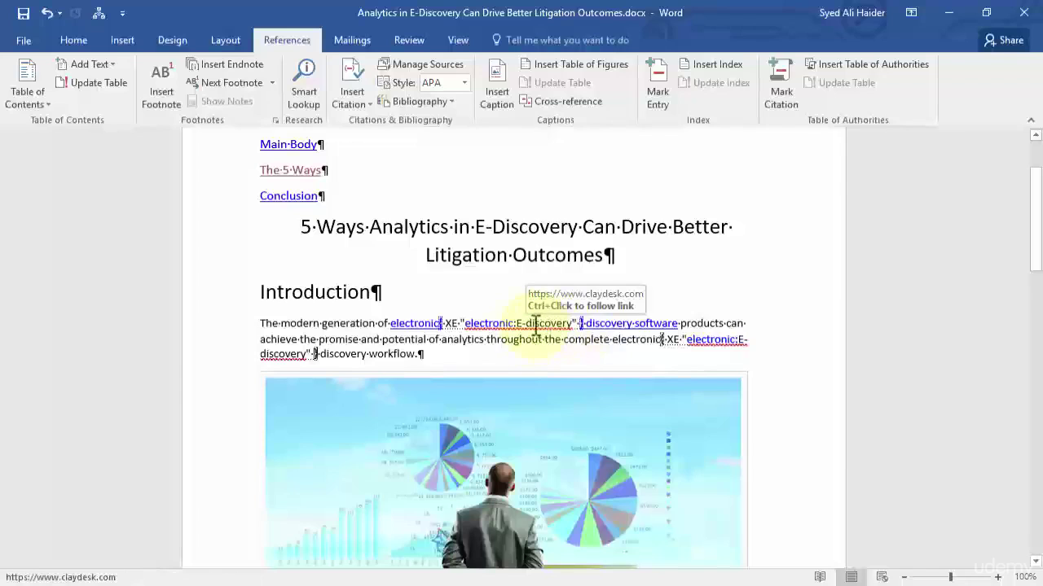
Start inserting an index in the empty last paragraph below the Conclusion section.
{"action": "scroll", "coordinate": [657, 367], "scroll_direction": "down", "scroll_amount": 10}
{"action": "scroll", "coordinate": [658, 365], "scroll_direction": "down", "scroll_amount": 3}
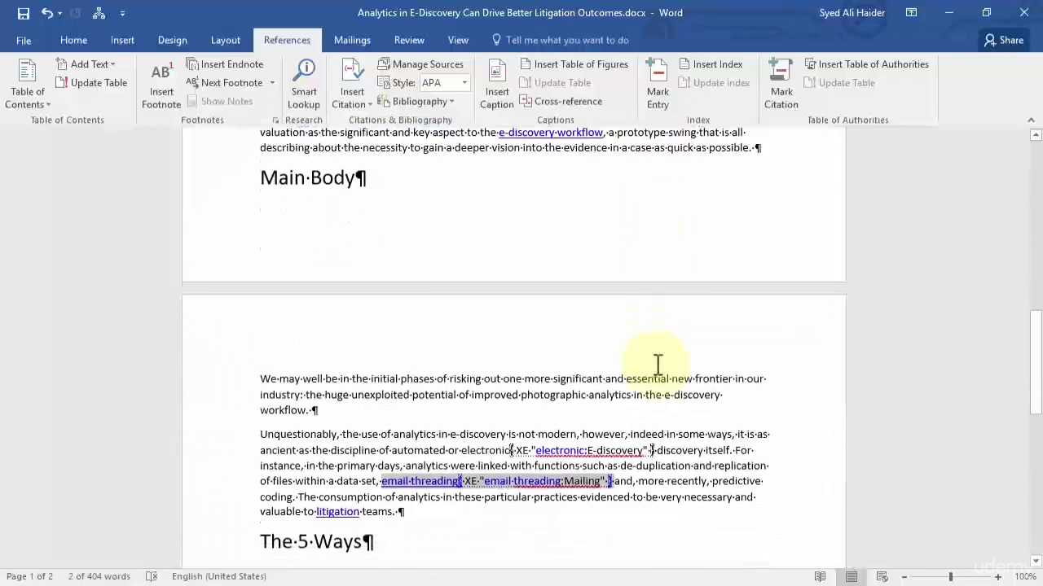
{"action": "left_click", "coordinate": [697, 402]}
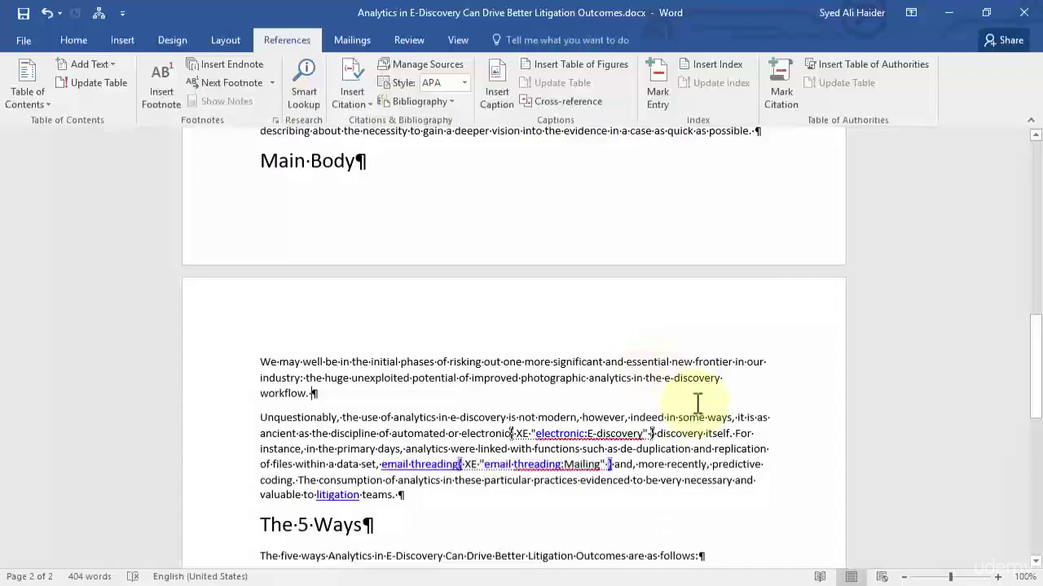
{"action": "scroll", "coordinate": [697, 403], "scroll_direction": "down", "scroll_amount": 15}
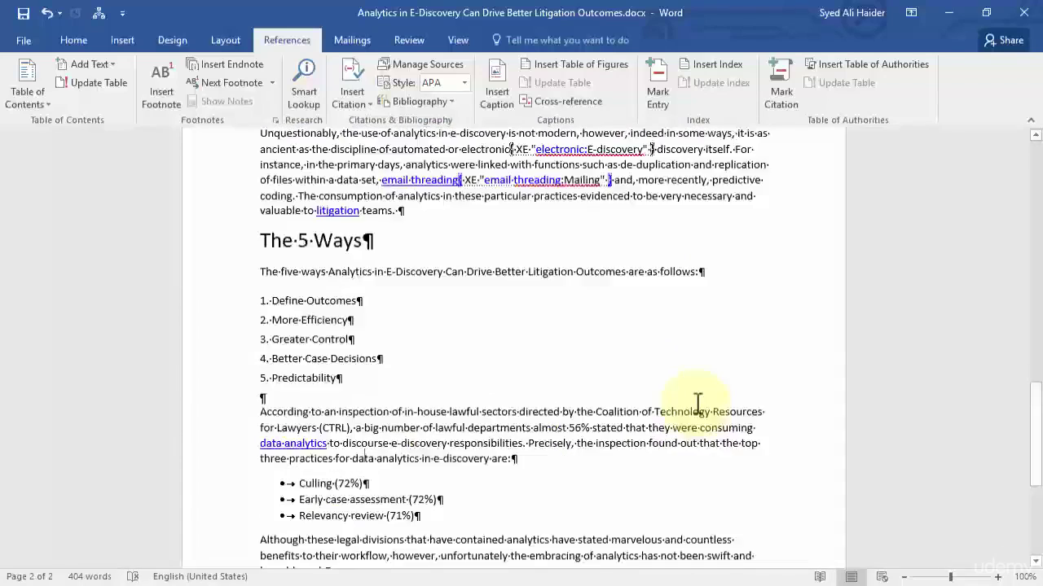
{"action": "left_click", "coordinate": [471, 414]}
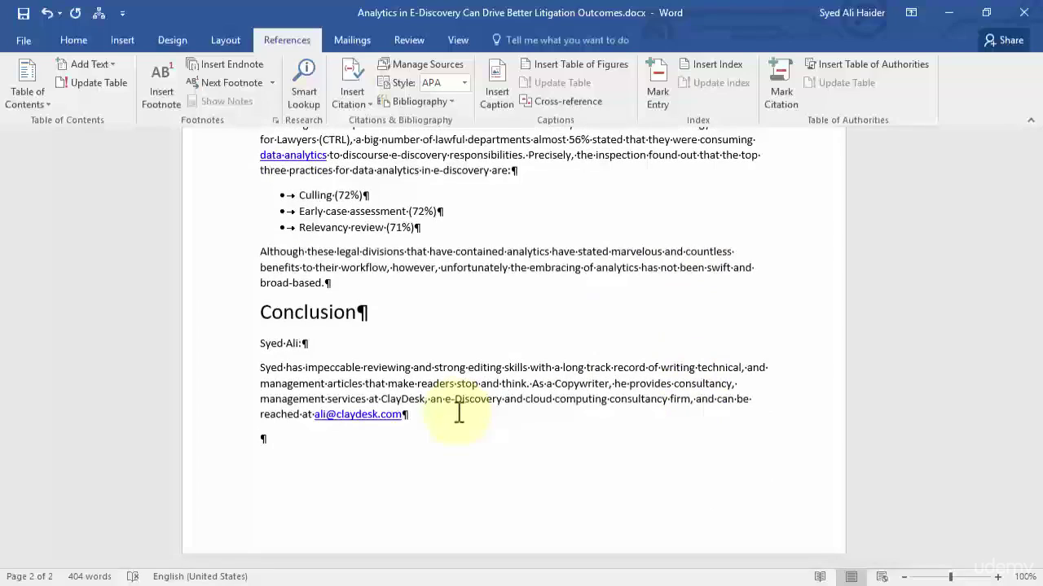
{"action": "left_click", "coordinate": [720, 68]}
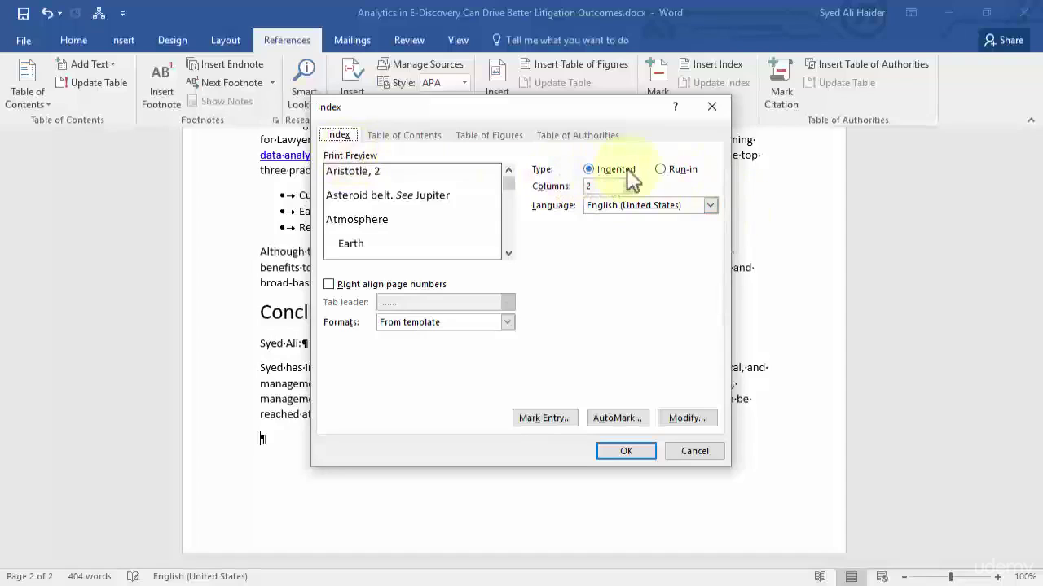
Compare the Run-in and Indented index types, keep Indented, and set the number of columns to 4.
{"action": "left_click", "coordinate": [682, 170]}
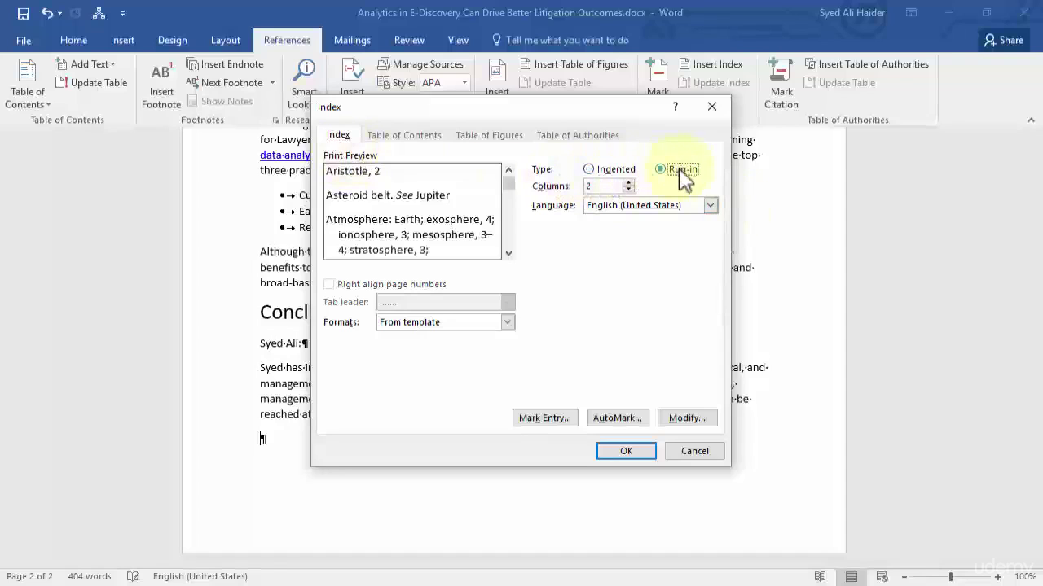
{"action": "left_click", "coordinate": [611, 171]}
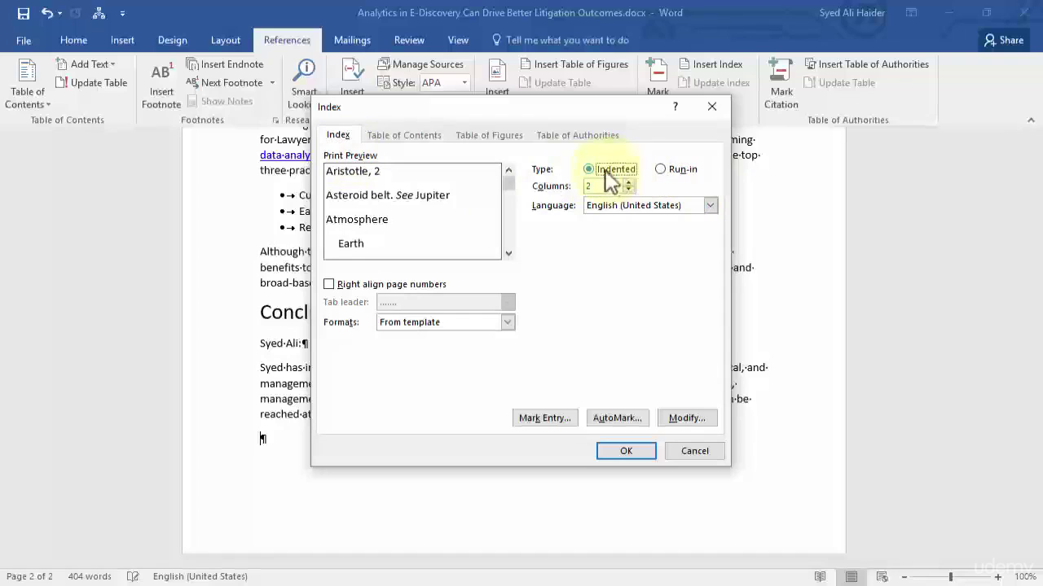
{"action": "mouse_move", "coordinate": [510, 186]}
{"action": "left_mouse_down"}
{"action": "mouse_move", "coordinate": [513, 205]}
{"action": "mouse_move", "coordinate": [508, 180]}
{"action": "left_mouse_up"}
{"action": "left_click", "coordinate": [628, 190]}
{"action": "left_click", "coordinate": [628, 190]}
{"action": "left_click", "coordinate": [628, 182]}
{"action": "left_click", "coordinate": [628, 182]}
{"action": "left_click", "coordinate": [595, 187]}
Right-align the index page numbers and try the dashed and underline tab leaders, settling on the dashed one.
{"action": "left_click", "coordinate": [368, 287]}
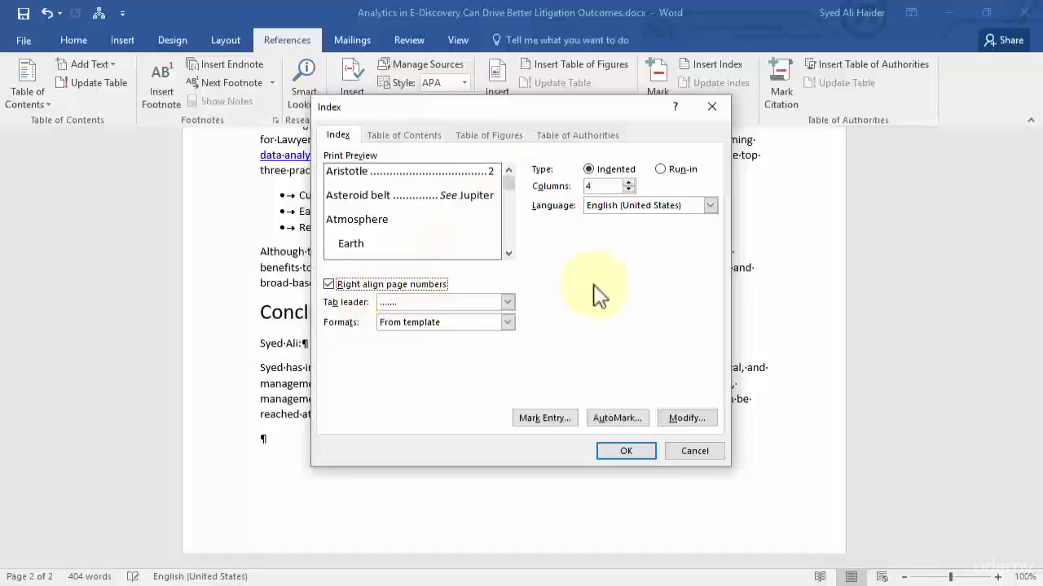
{"action": "left_click", "coordinate": [506, 303]}
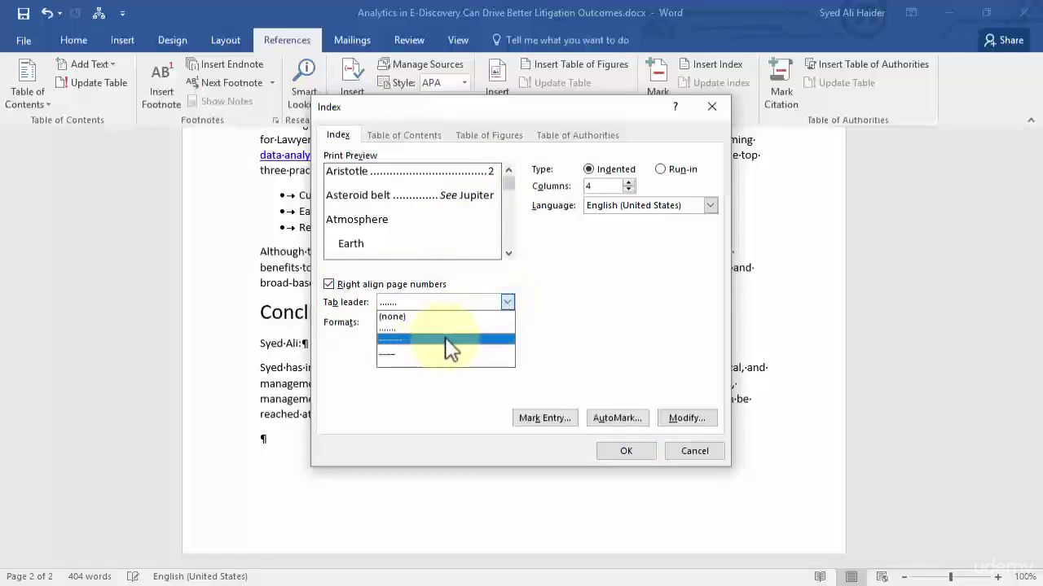
{"action": "left_click", "coordinate": [450, 342]}
{"action": "left_click", "coordinate": [506, 304]}
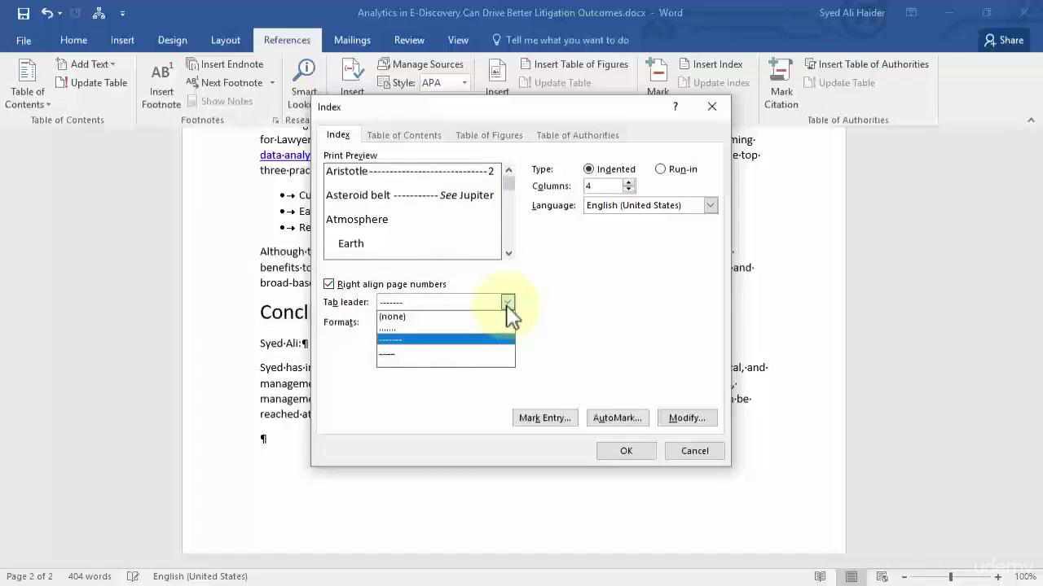
{"action": "left_click", "coordinate": [450, 362]}
{"action": "left_click", "coordinate": [506, 304]}
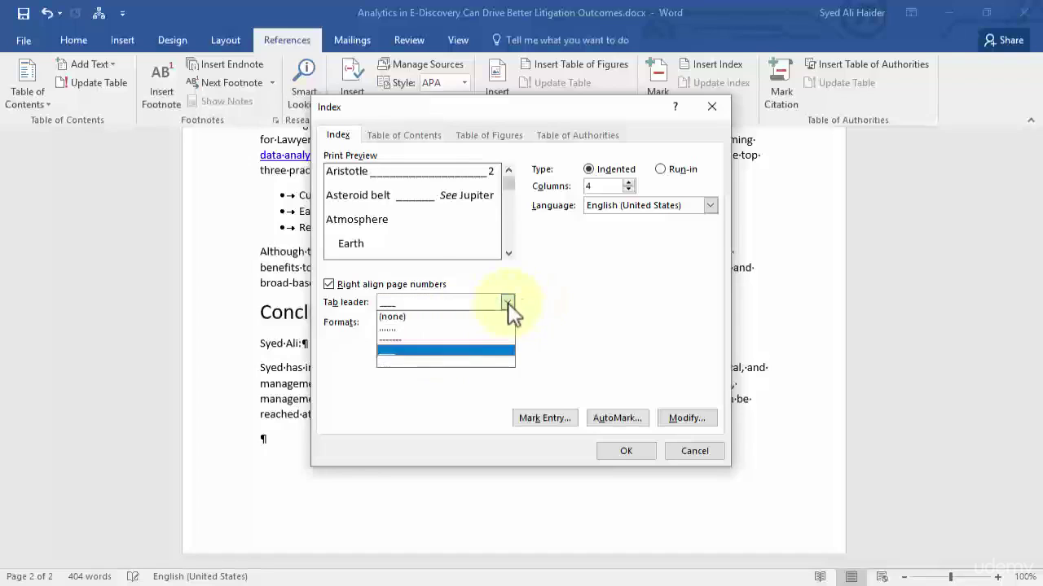
{"action": "left_click", "coordinate": [447, 341]}
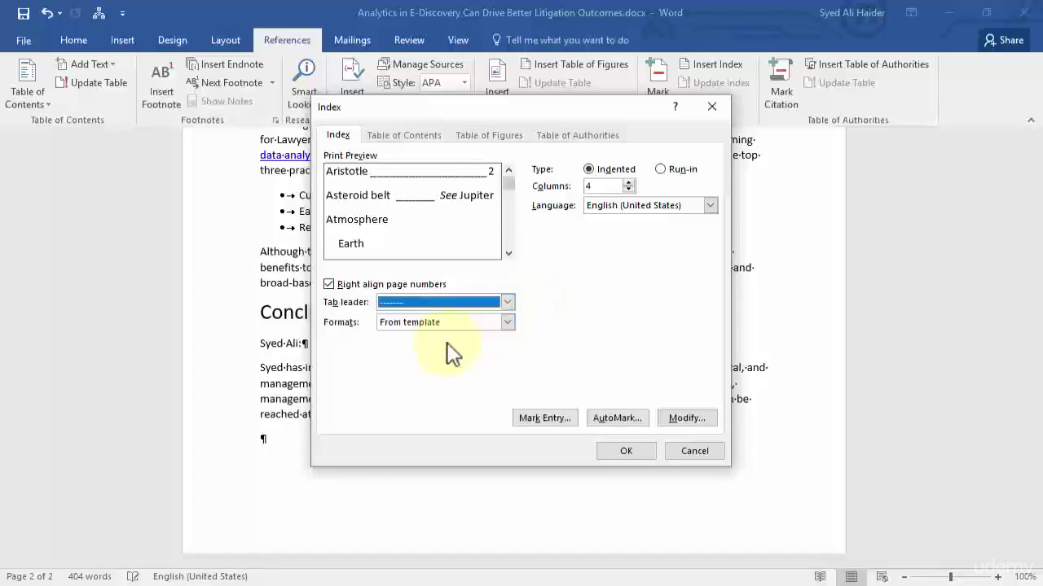
Try the Classic, Fancy, Modern and Bulleted formats for the index.
{"action": "left_click", "coordinate": [507, 324]}
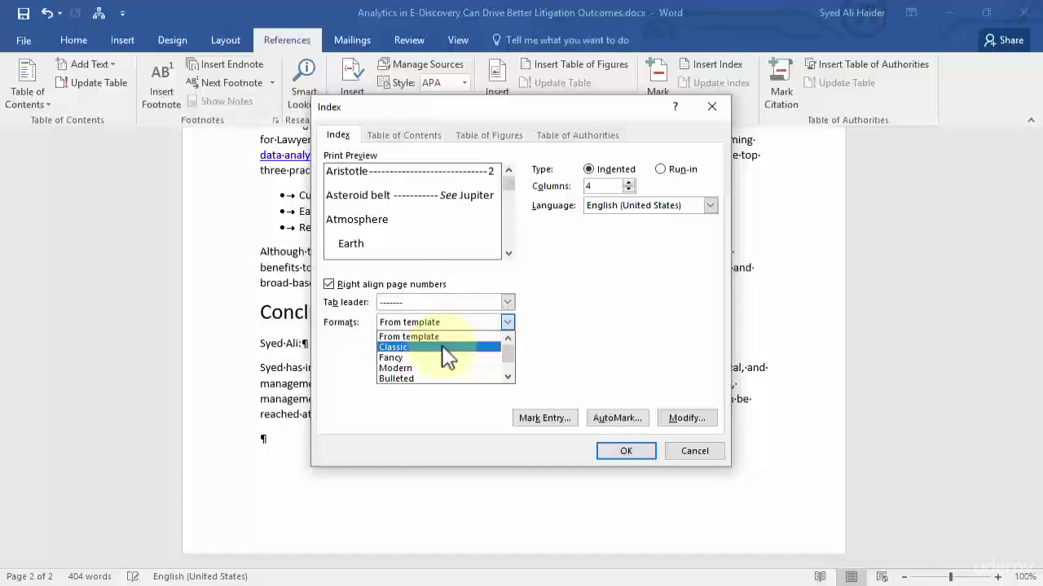
{"action": "left_click", "coordinate": [443, 348]}
{"action": "left_click", "coordinate": [505, 324]}
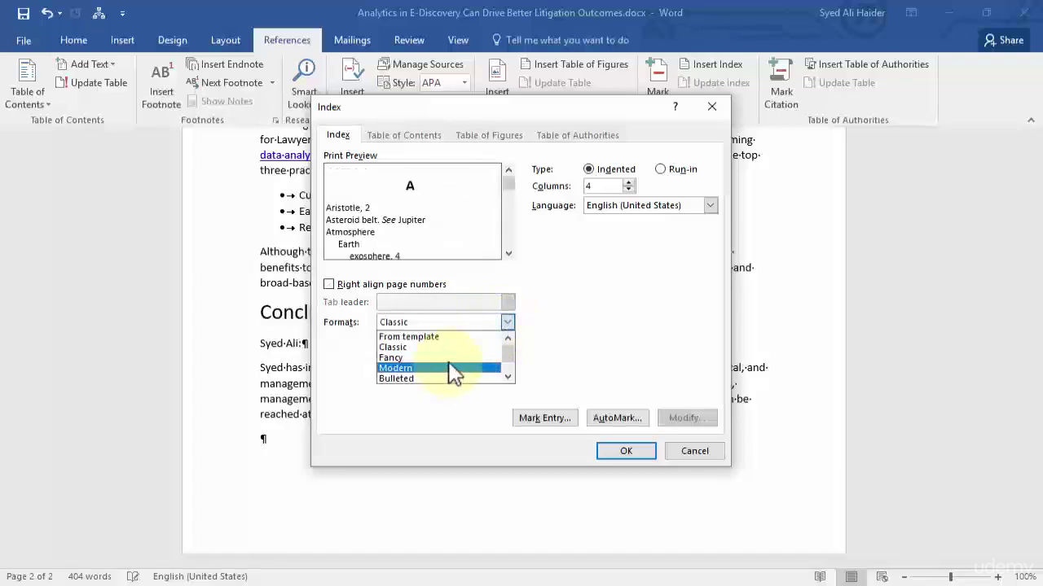
{"action": "left_click", "coordinate": [476, 357]}
{"action": "left_click", "coordinate": [507, 326]}
{"action": "left_click", "coordinate": [459, 367]}
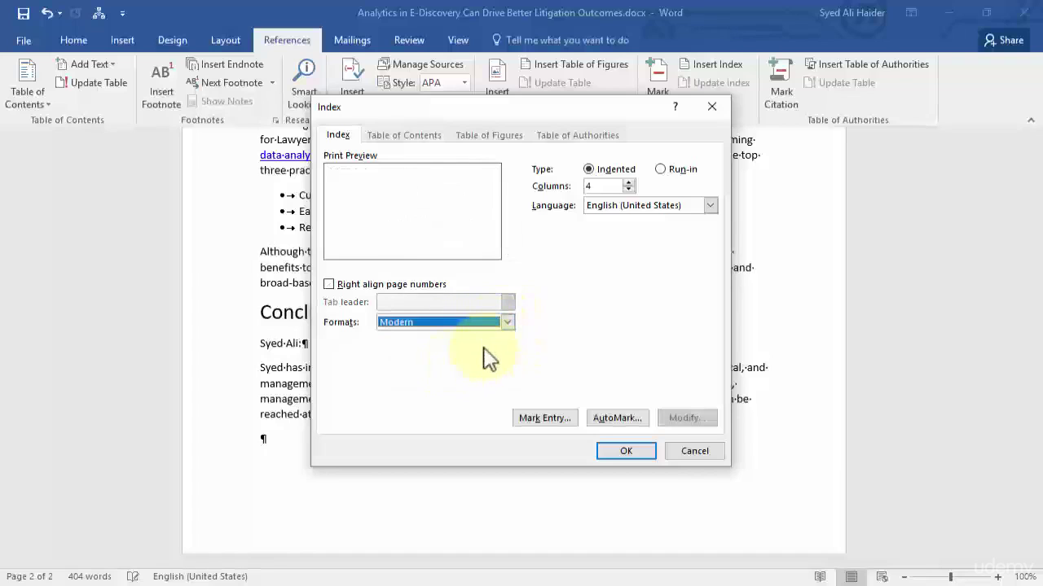
{"action": "left_click", "coordinate": [507, 326]}
{"action": "left_click", "coordinate": [447, 379]}
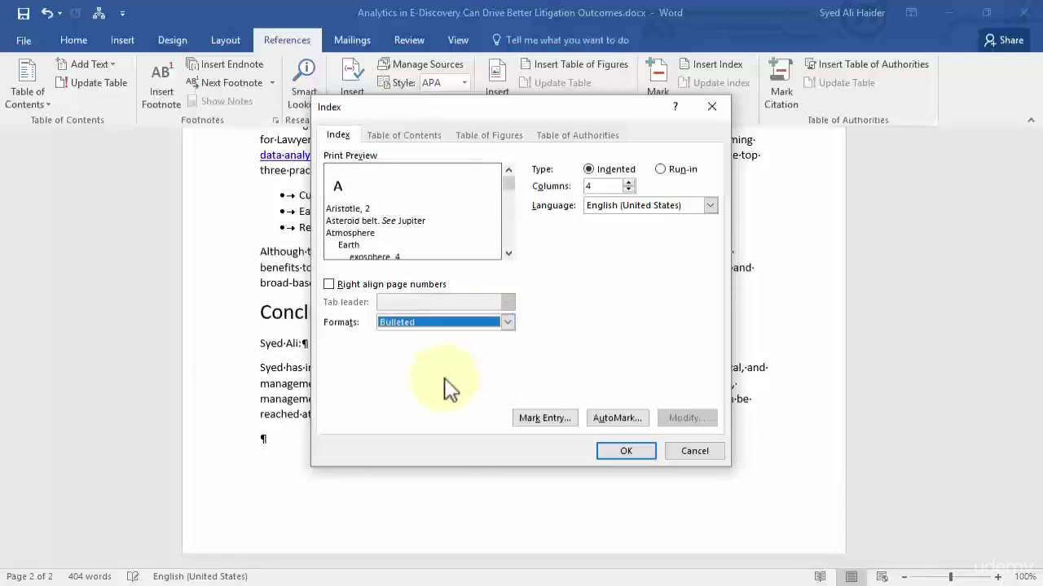
Choose the Formal format for the index and insert it into the document.
{"action": "left_click", "coordinate": [507, 324]}
{"action": "scroll", "coordinate": [516, 366], "scroll_direction": "down", "scroll_amount": 1}
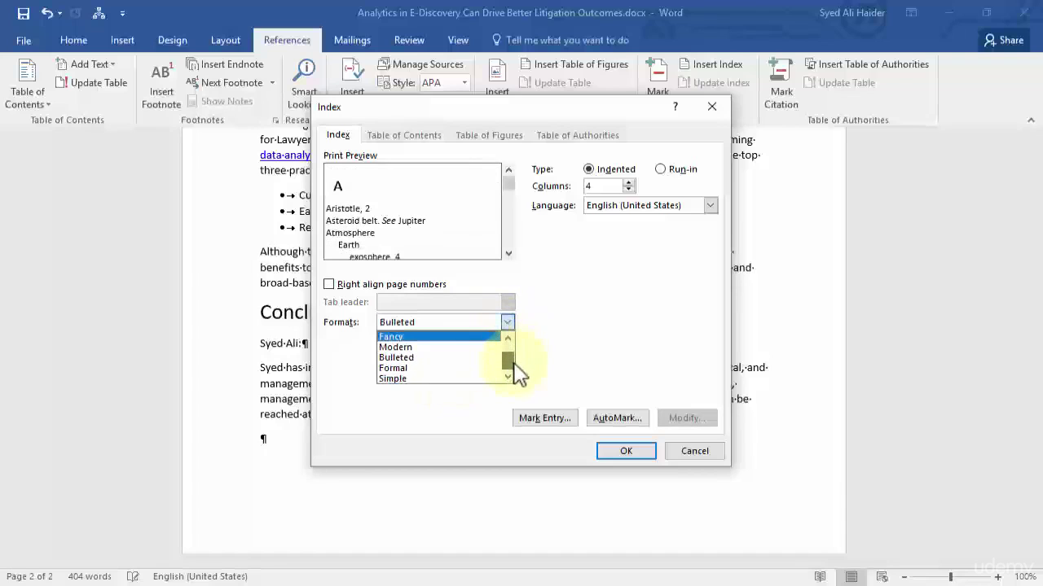
{"action": "left_click", "coordinate": [438, 370]}
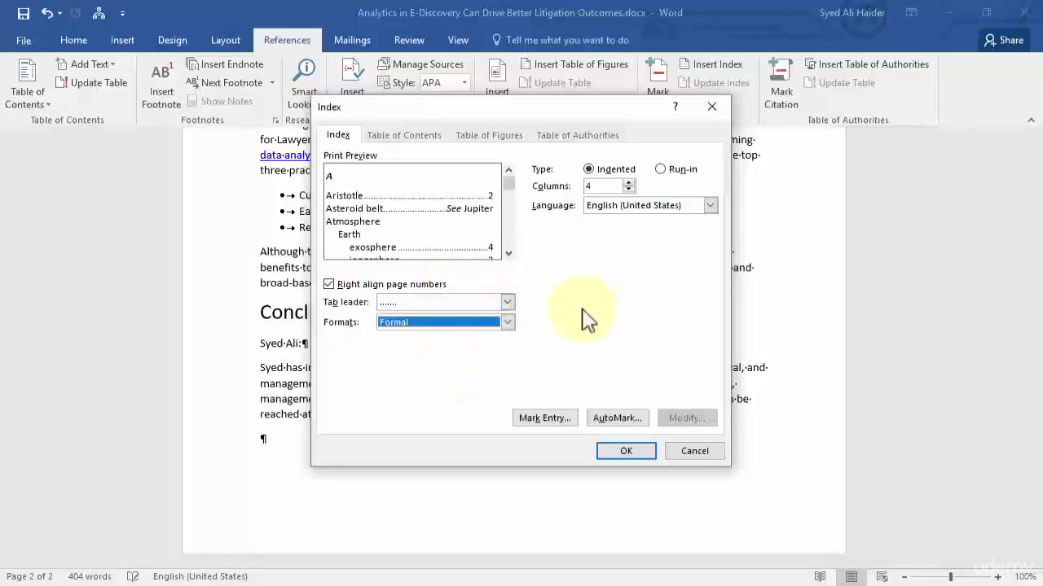
{"action": "left_click", "coordinate": [625, 452]}
Check the inserted index entries and hide the paragraph marks and other formatting symbols.
{"action": "scroll", "coordinate": [519, 317], "scroll_direction": "down", "scroll_amount": 4}
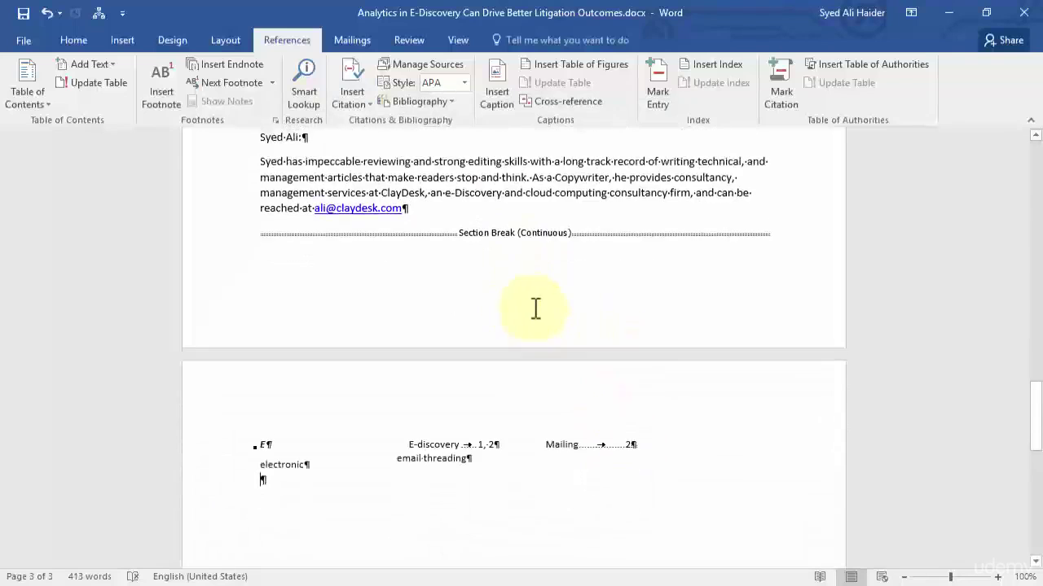
{"action": "scroll", "coordinate": [447, 315], "scroll_direction": "down", "scroll_amount": 2}
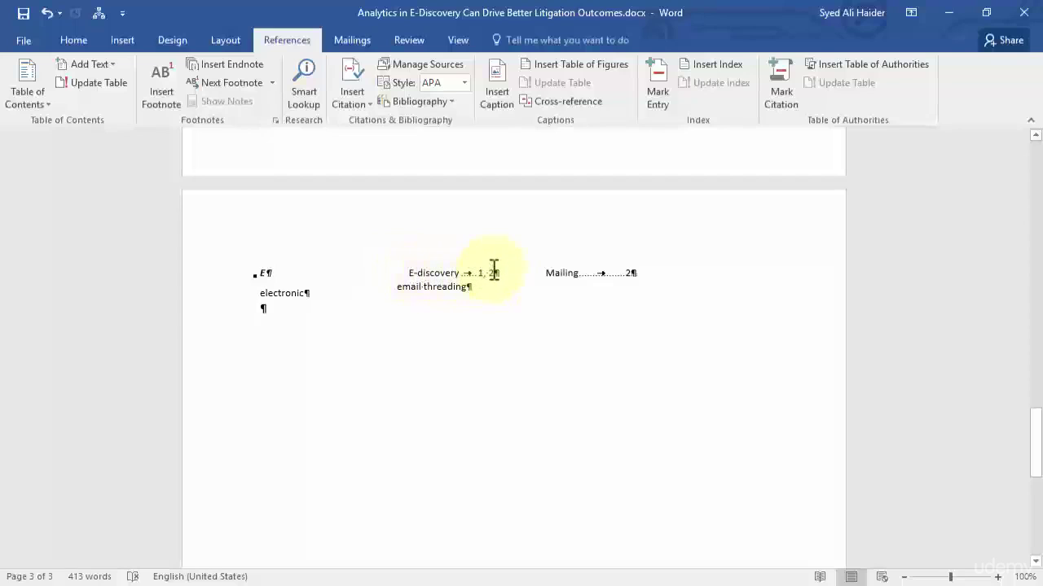
{"action": "scroll", "coordinate": [514, 229], "scroll_direction": "up", "scroll_amount": 3}
{"action": "scroll", "coordinate": [524, 210], "scroll_direction": "down", "scroll_amount": 2}
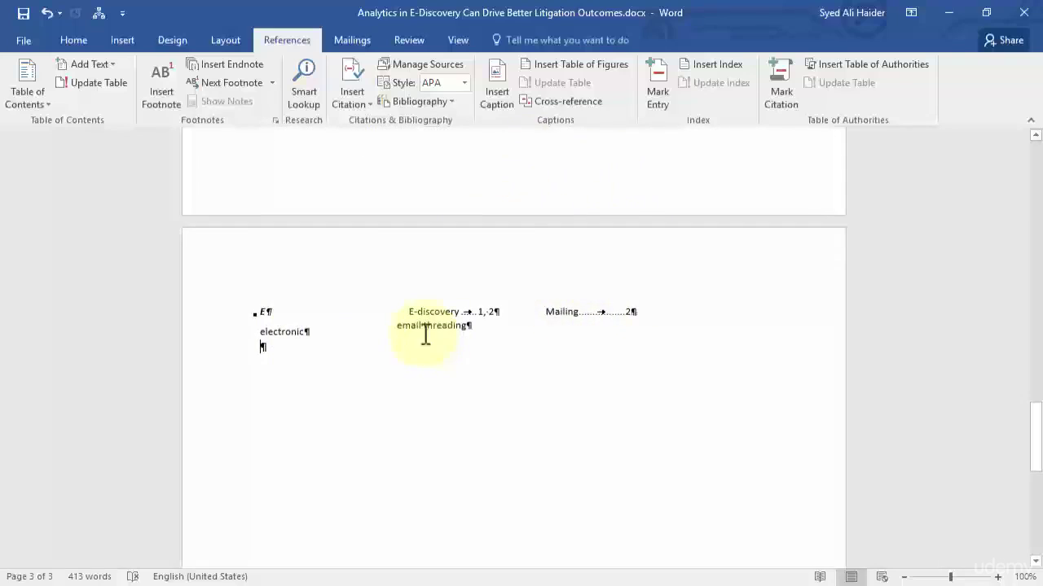
{"action": "left_click", "coordinate": [75, 40]}
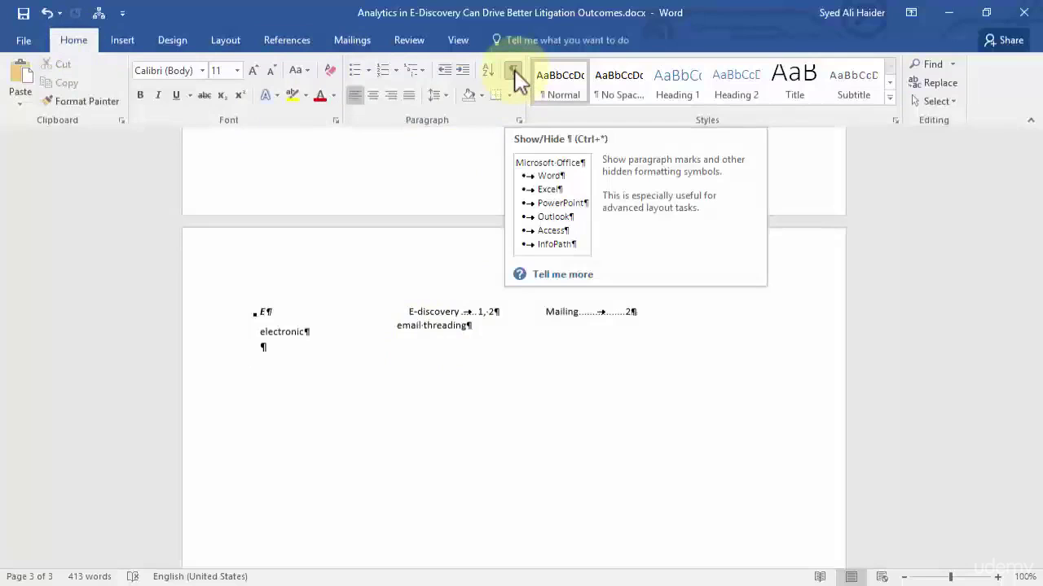
{"action": "left_click", "coordinate": [514, 79]}
Review the index below the Conclusion and compare its entries with the terms in the article.
{"action": "scroll", "coordinate": [494, 154], "scroll_direction": "up", "scroll_amount": 6}
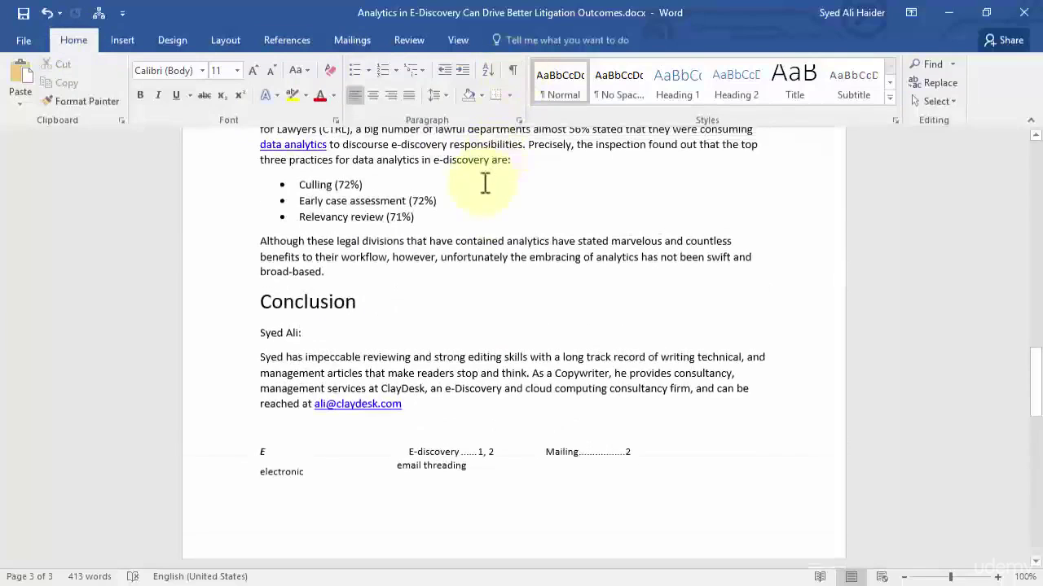
{"action": "scroll", "coordinate": [485, 183], "scroll_direction": "down", "scroll_amount": 1}
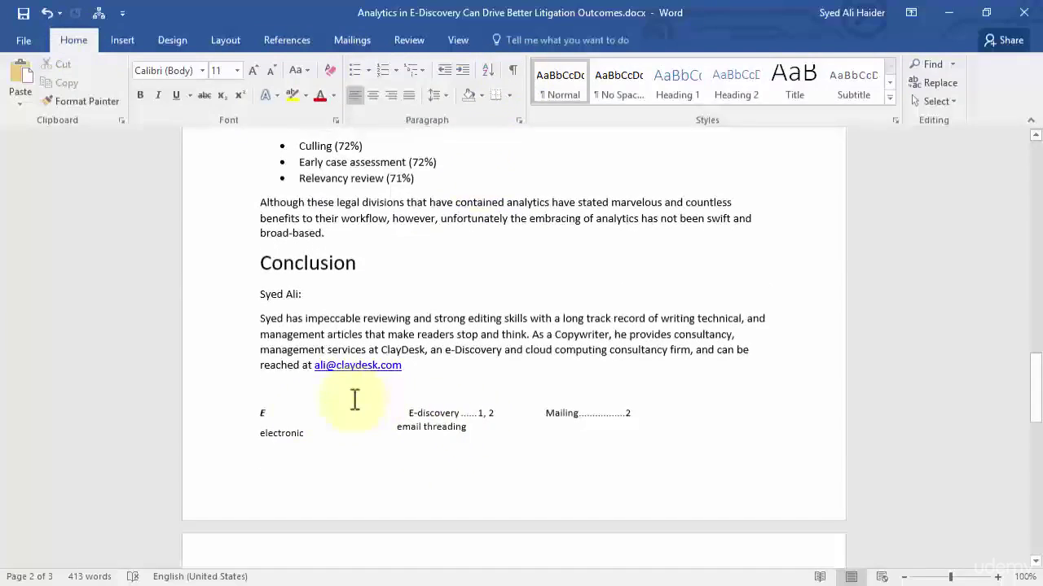
{"action": "scroll", "coordinate": [355, 399], "scroll_direction": "up", "scroll_amount": 15}
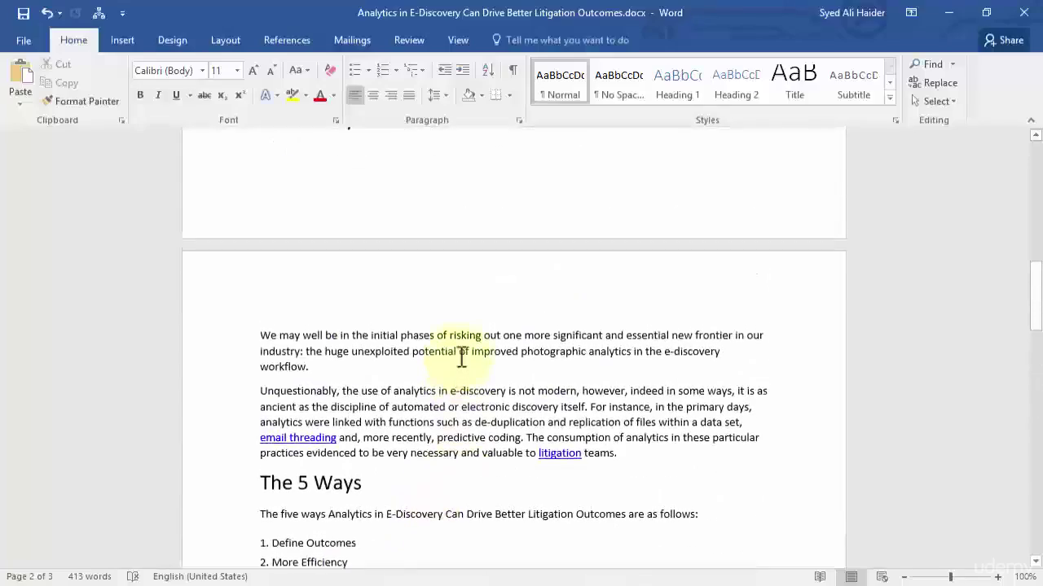
{"action": "scroll", "coordinate": [461, 359], "scroll_direction": "up", "scroll_amount": 5}
{"action": "scroll", "coordinate": [461, 356], "scroll_direction": "down", "scroll_amount": 13}
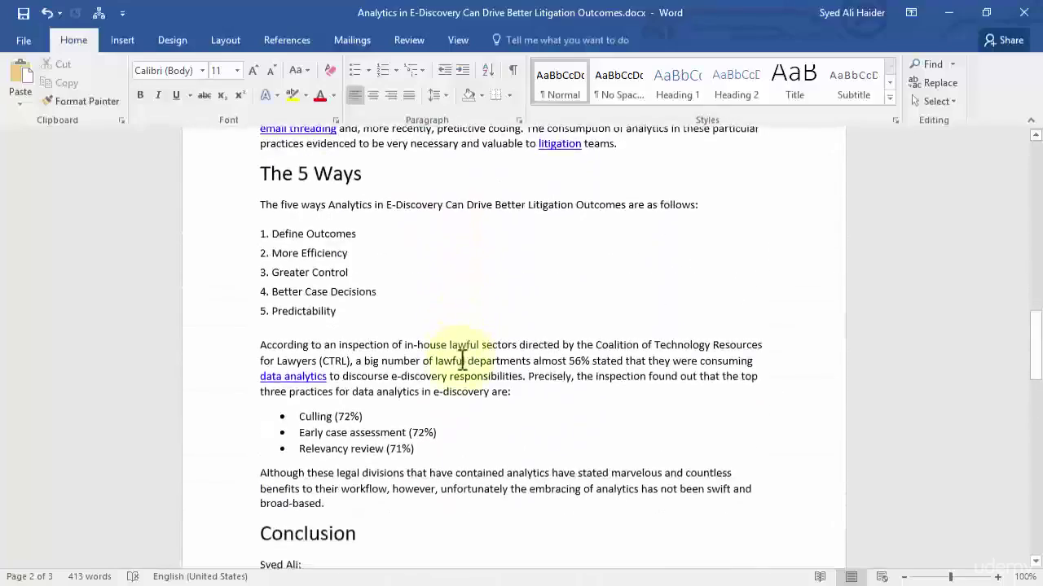
{"action": "scroll", "coordinate": [461, 361], "scroll_direction": "down", "scroll_amount": 7}
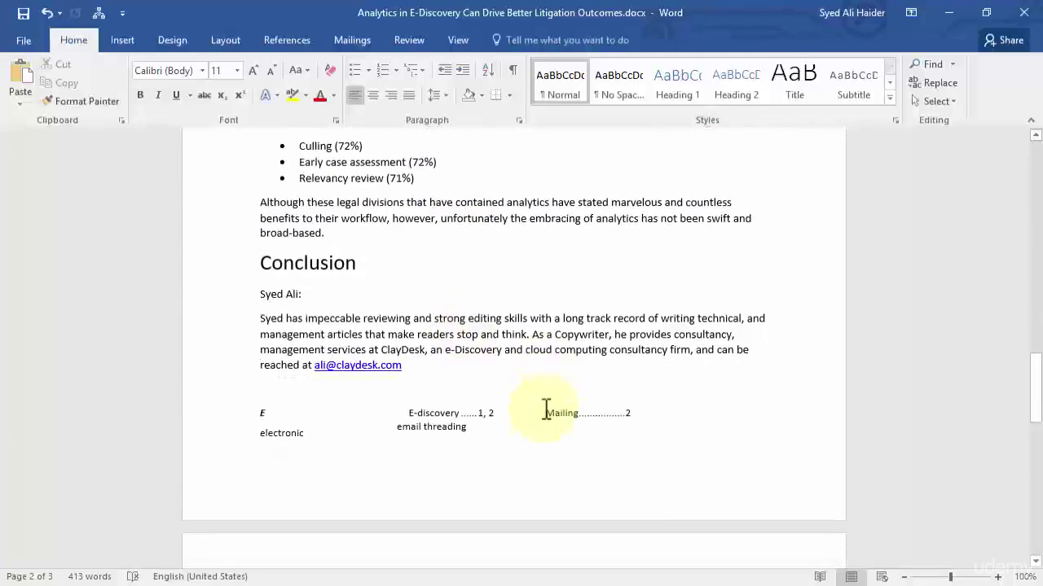